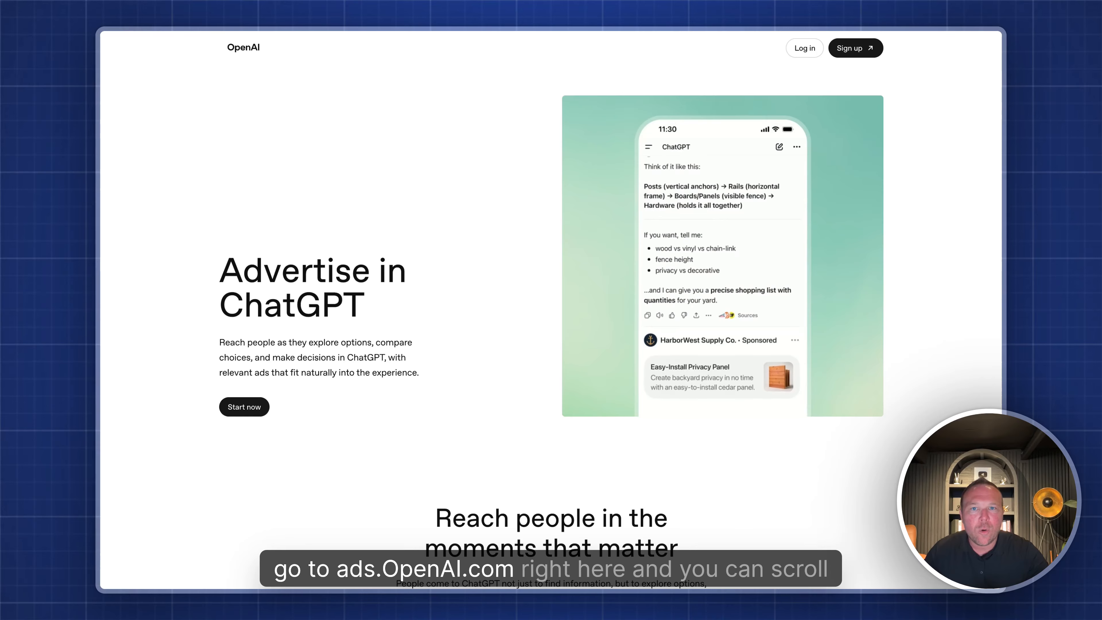
- Scroll down to 'Ready to get started?' on ads.openai.com and choose Start now
scroll(434, 310, "down", 10)
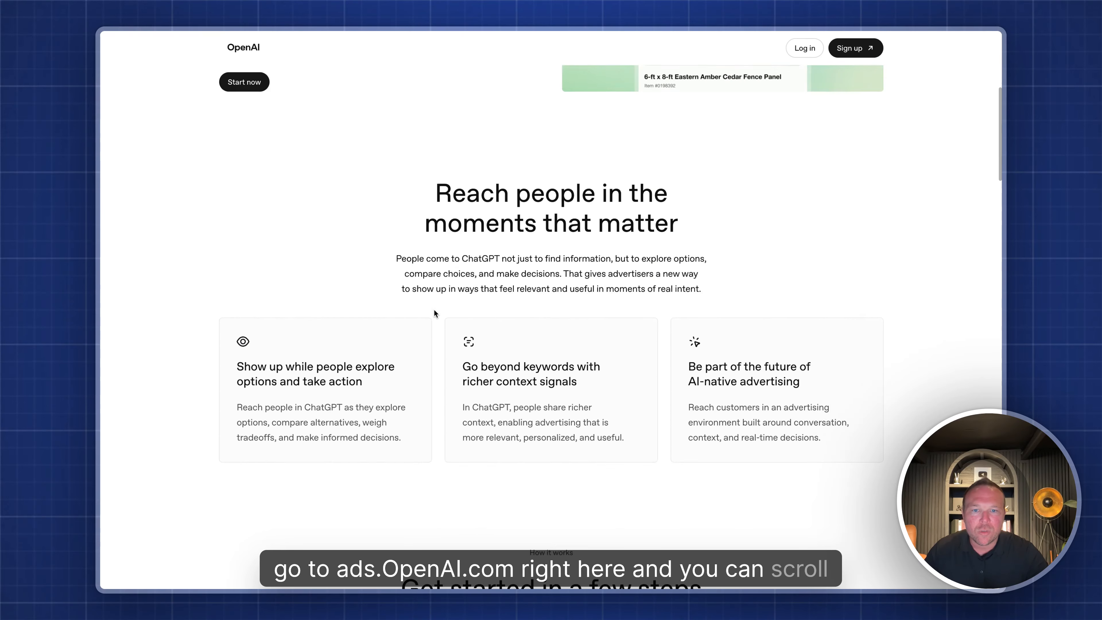
scroll(434, 310, "down", 15)
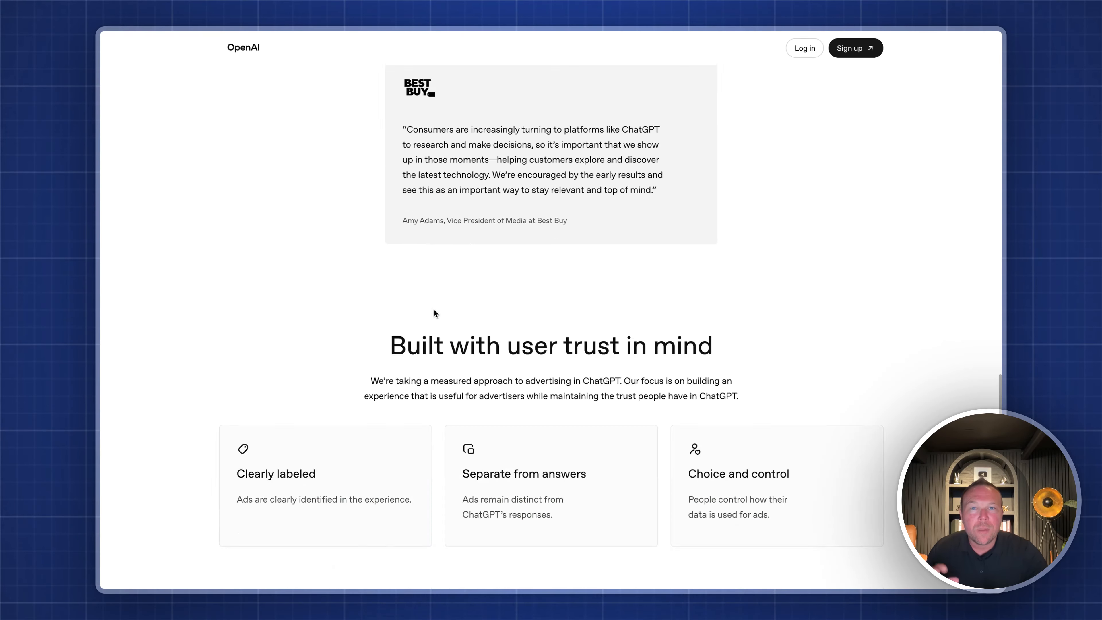
scroll(436, 313, "down", 5)
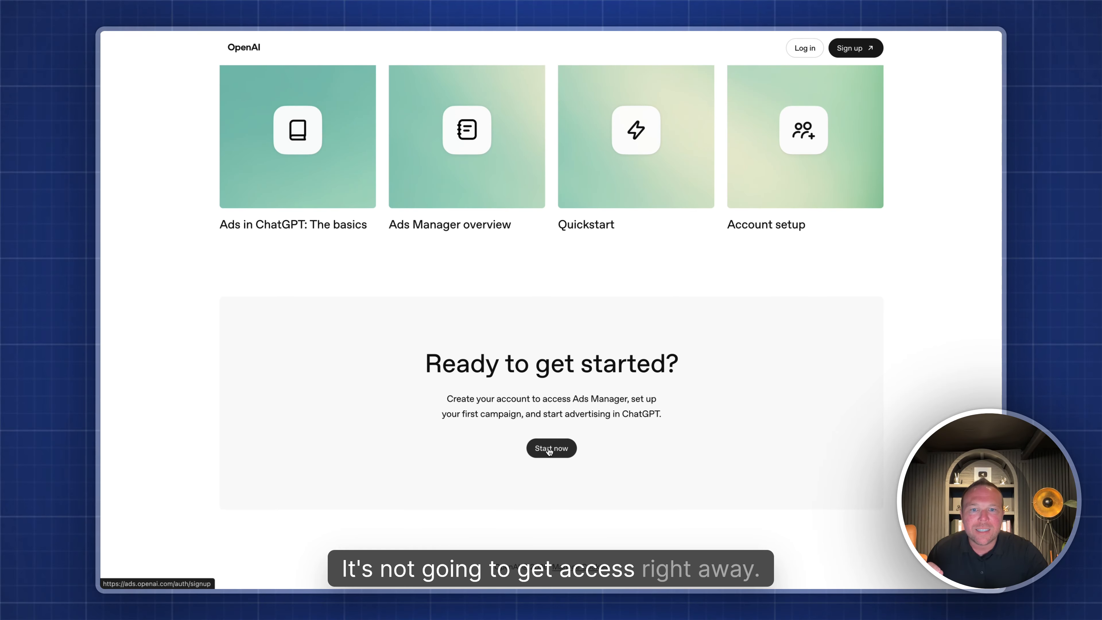
left_click(548, 449)
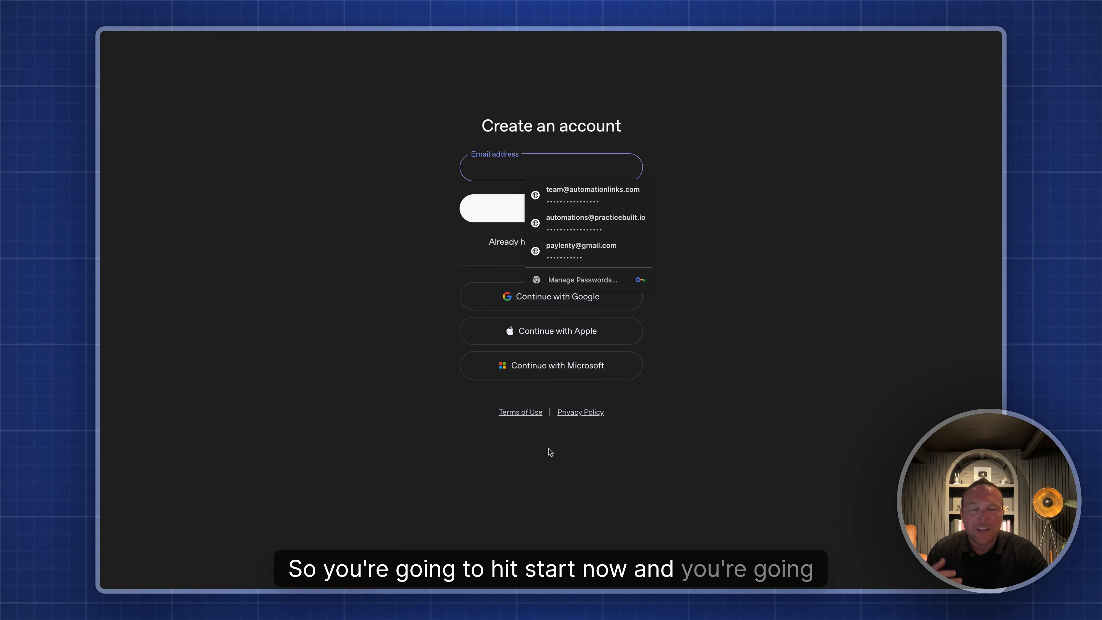
- Dismiss the saved login suggestions on the Create an account page
left_click(405, 251)
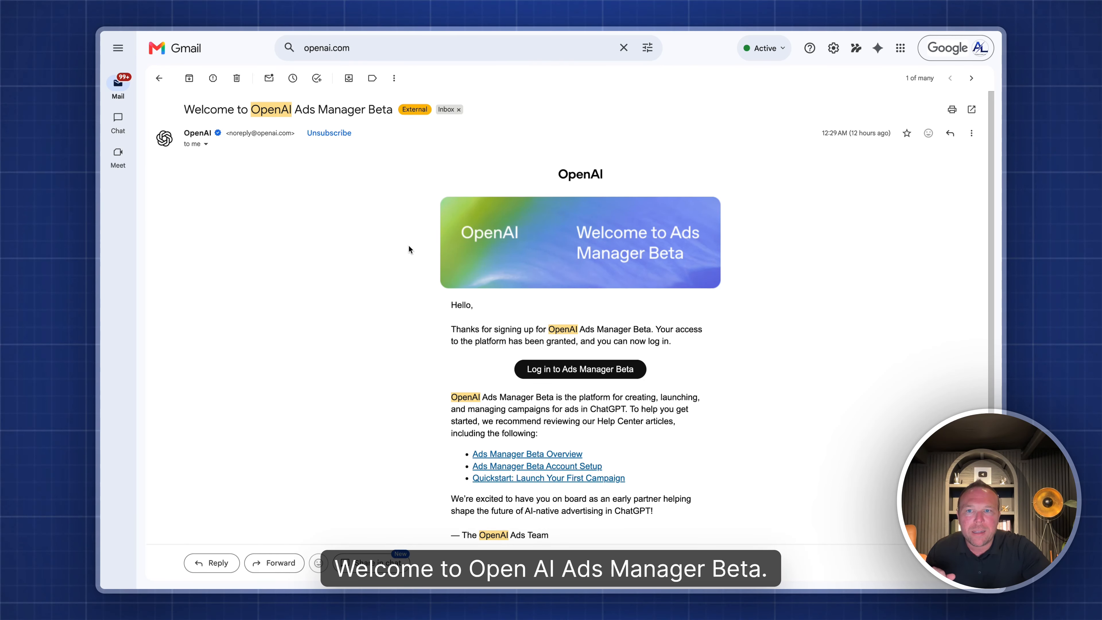
- Log in to Ads Manager Beta from the welcome email's login link
scroll(414, 339, "down", 2)
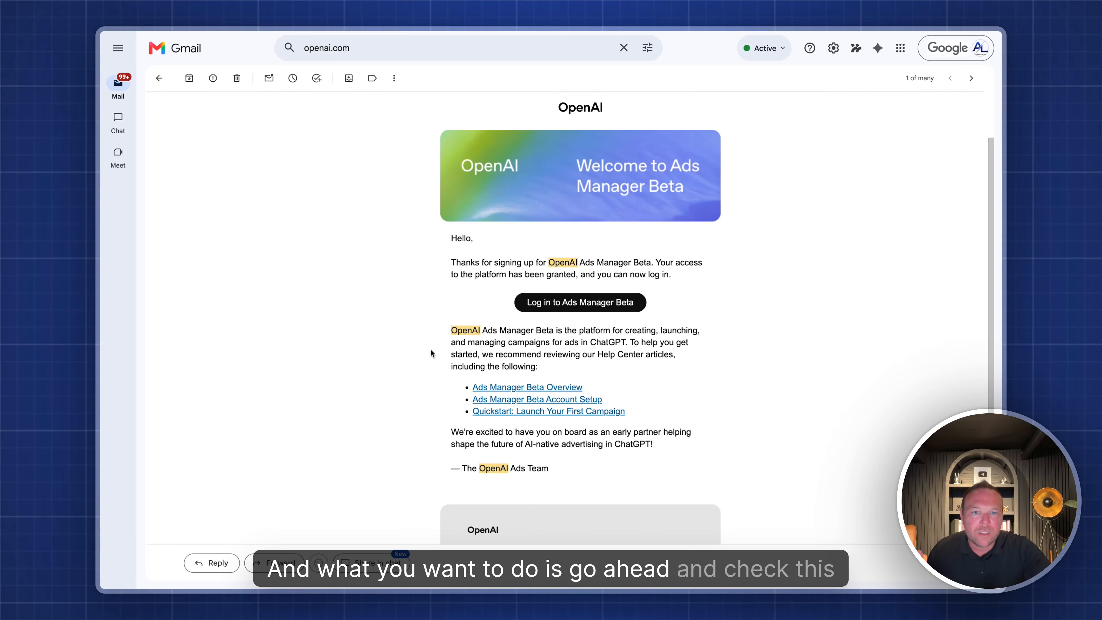
left_click(575, 304)
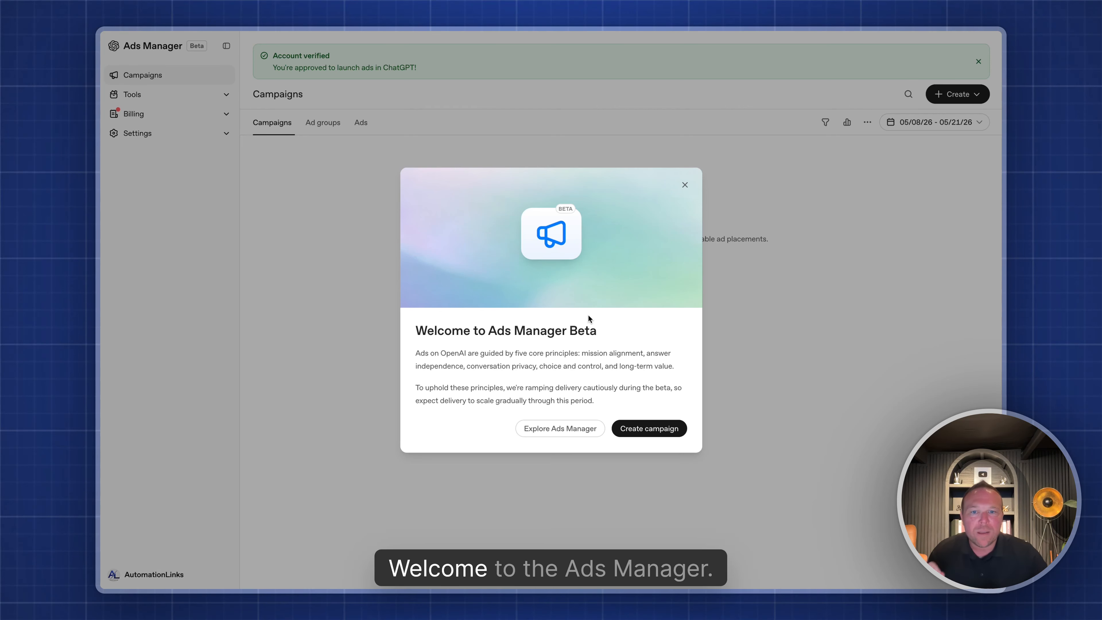
- Dismiss the welcome message and browse Change History, Conversions, Billing and General settings
left_click(560, 430)
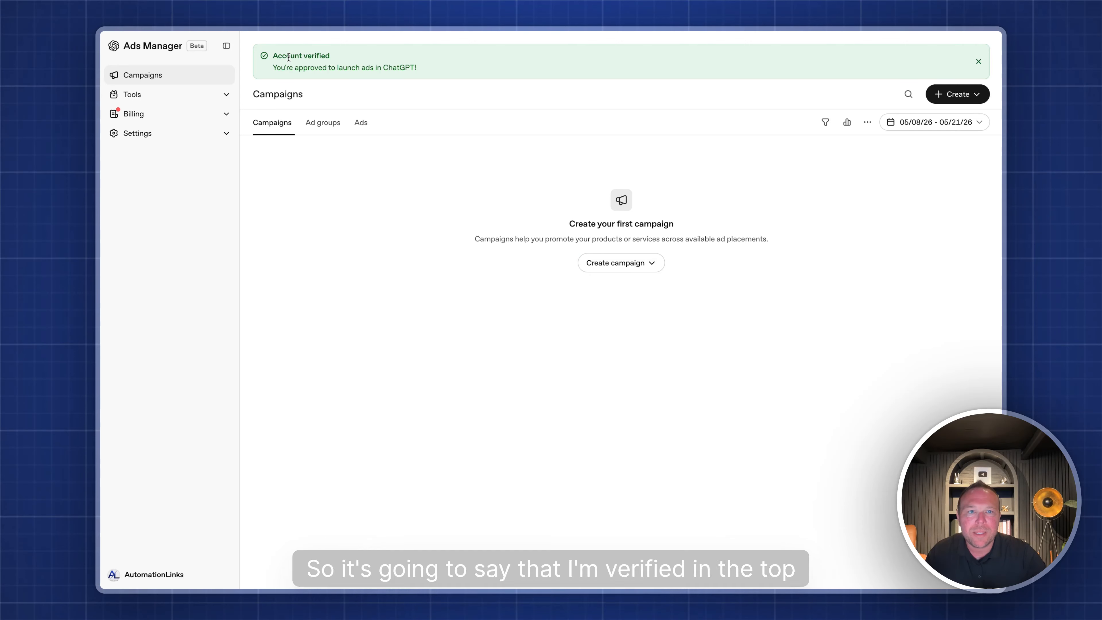
left_click(183, 95)
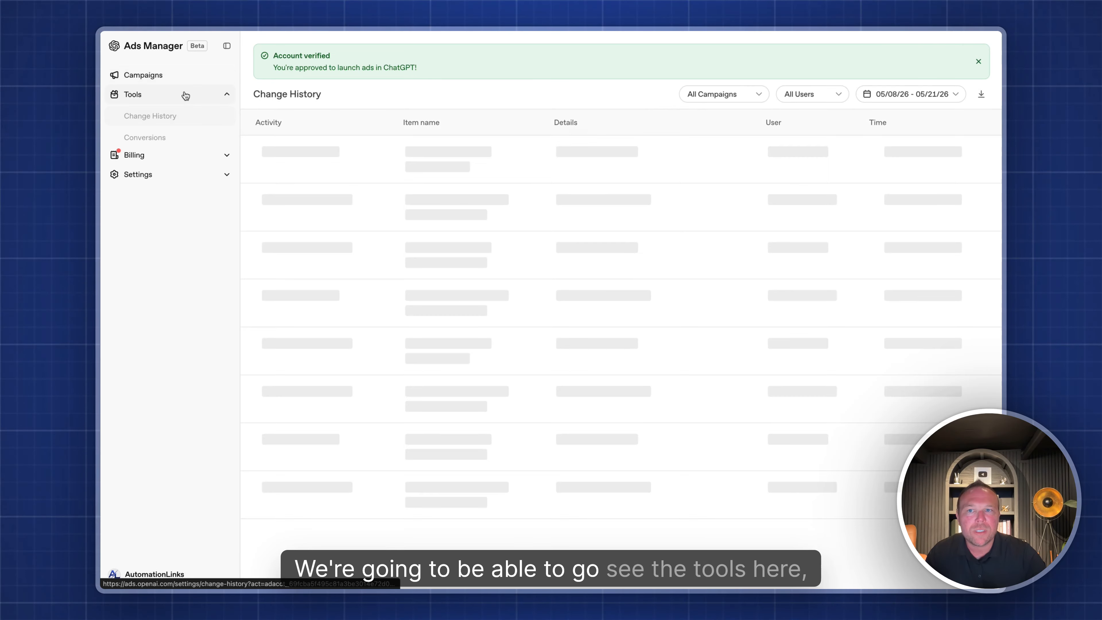
left_click(173, 138)
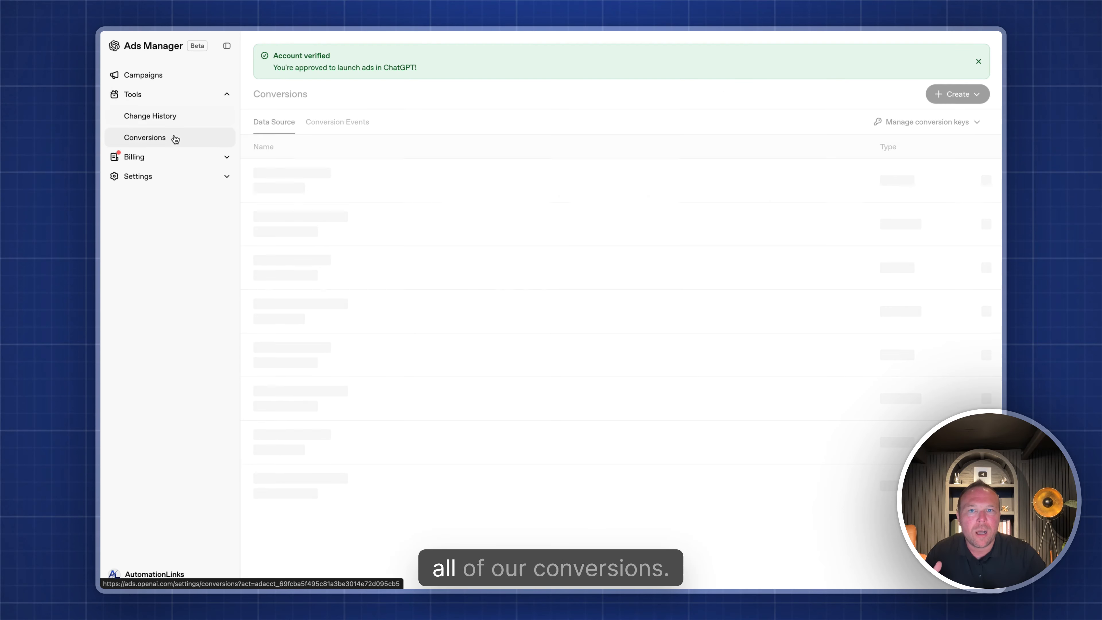
left_click(191, 157)
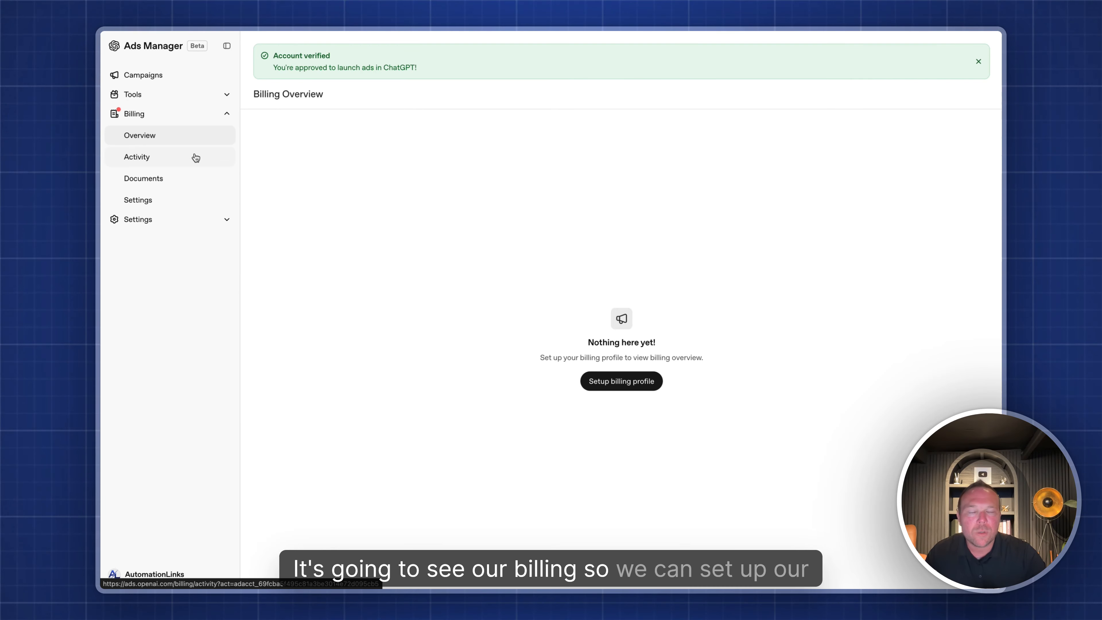
left_click(217, 219)
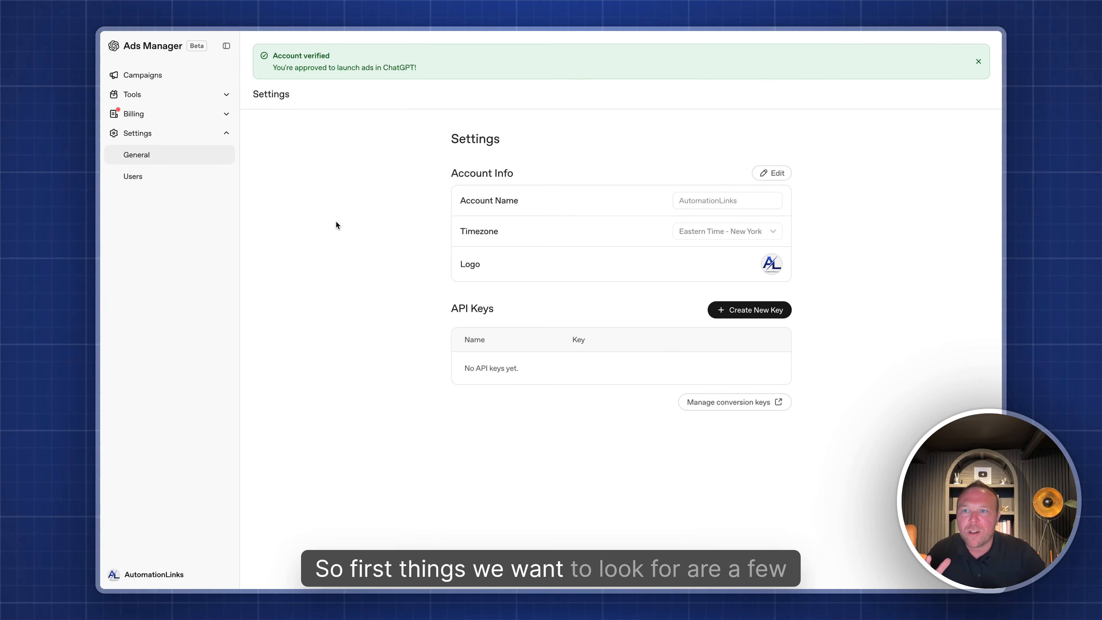
- Revisit Change History and Billing, then open Settings > Users
left_click(229, 102)
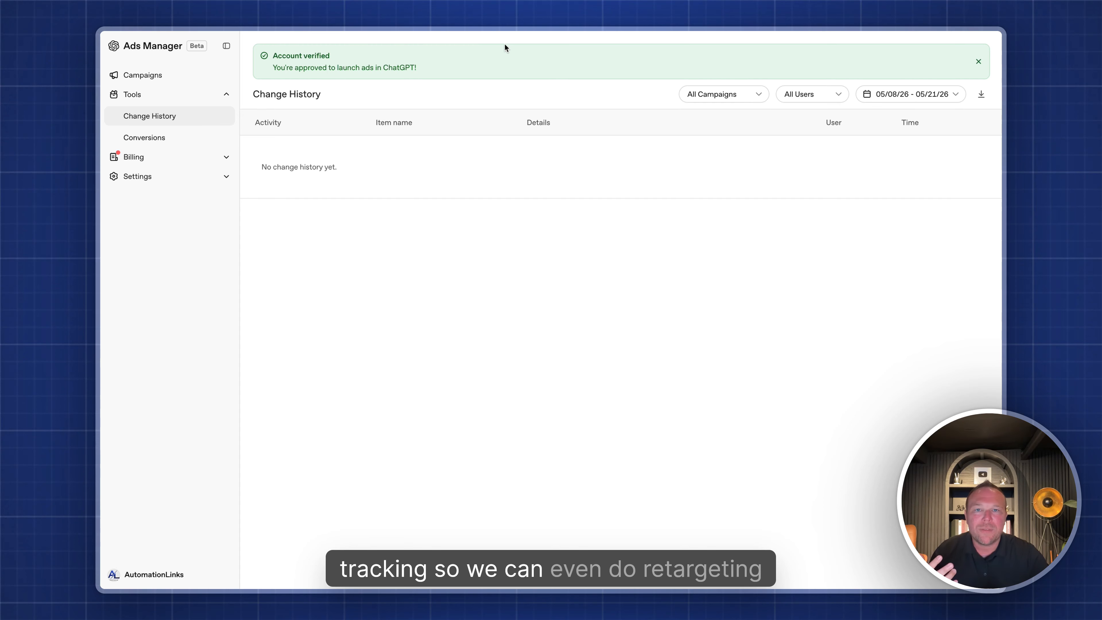
left_click(169, 158)
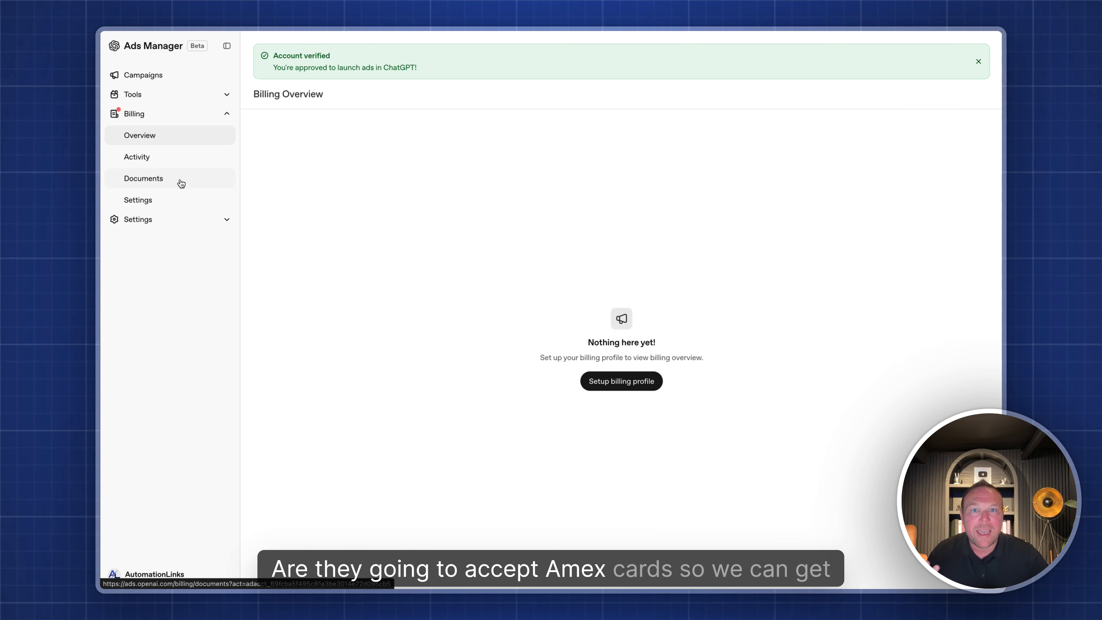
left_click(182, 219)
left_click(155, 174)
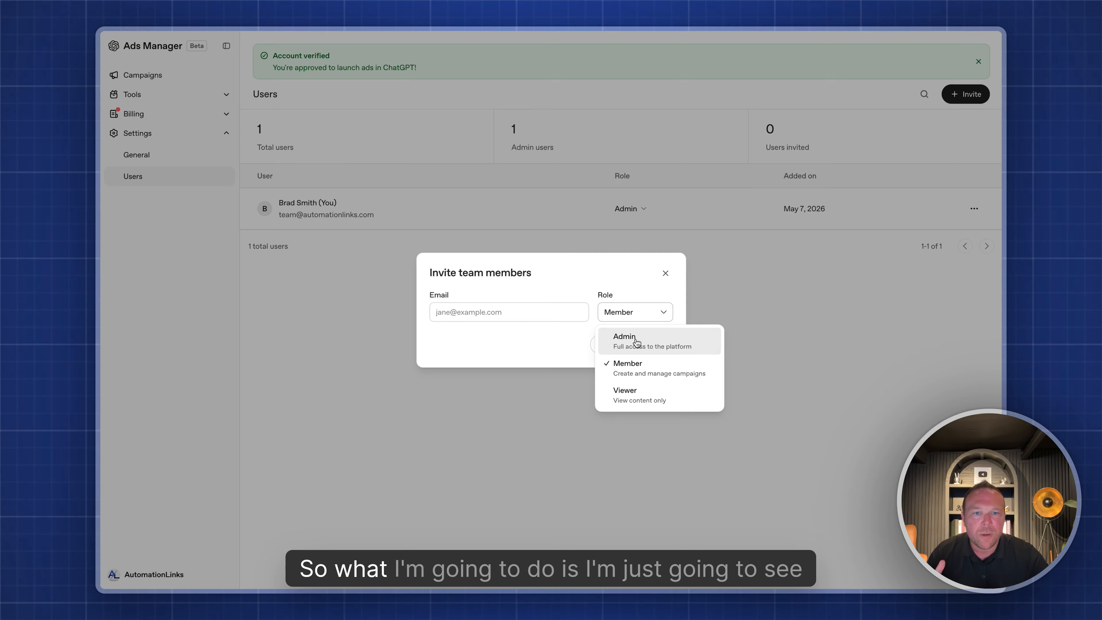
- Invite a colleague's email with the Admin role, then close the dialog after the 500 error
left_click(633, 342)
left_click(509, 312)
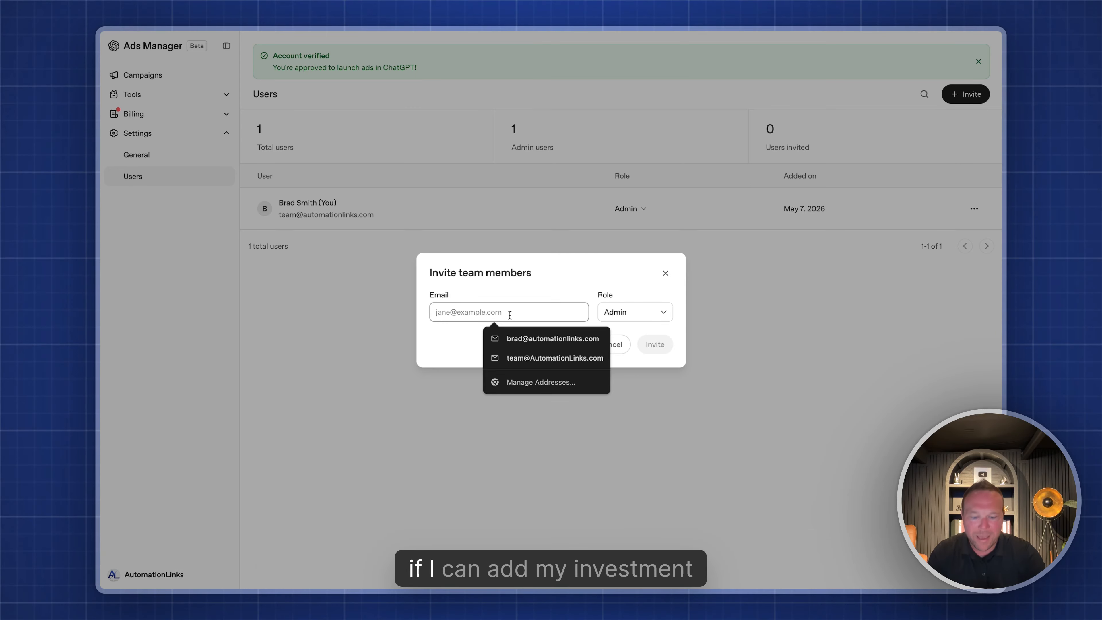
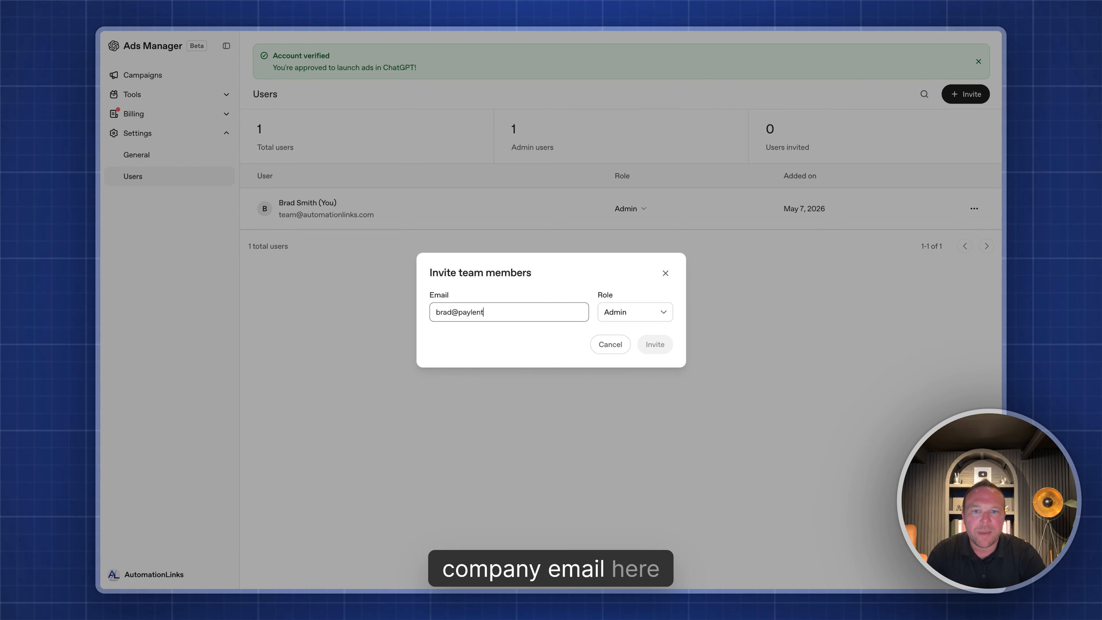
left_click(655, 344)
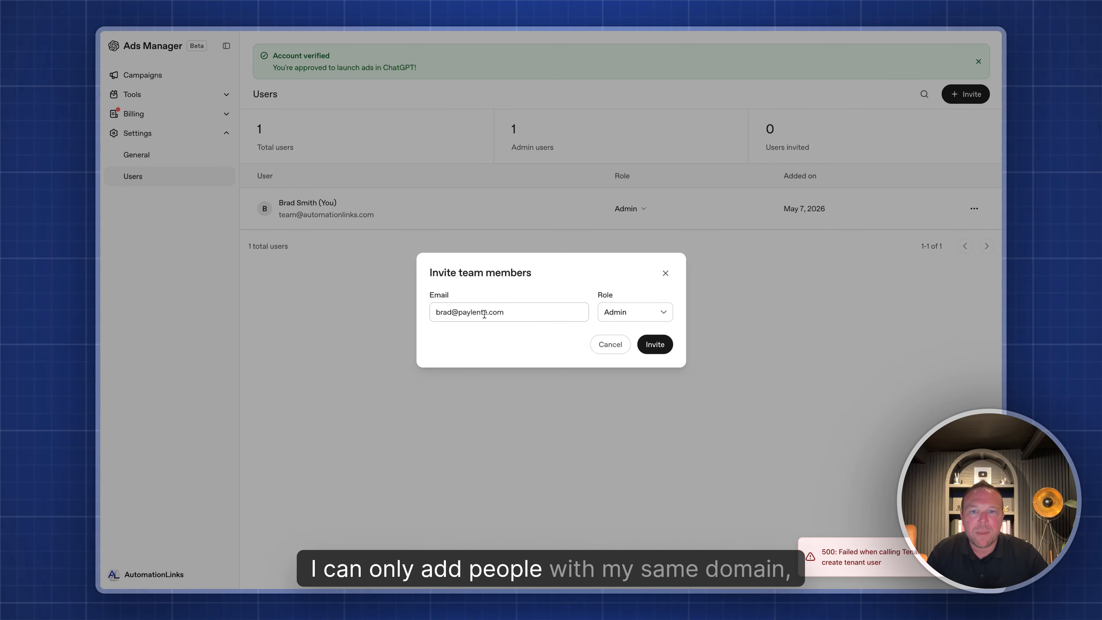
left_click(665, 274)
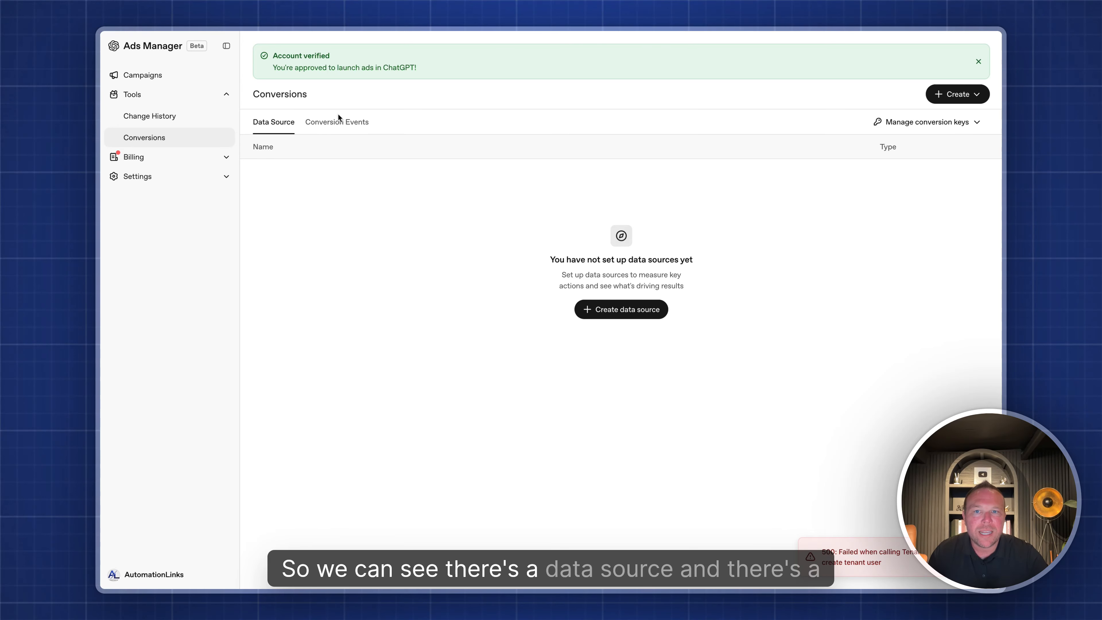
- Look over the conversion events list and the available creation options on the Conversions page
left_click(335, 126)
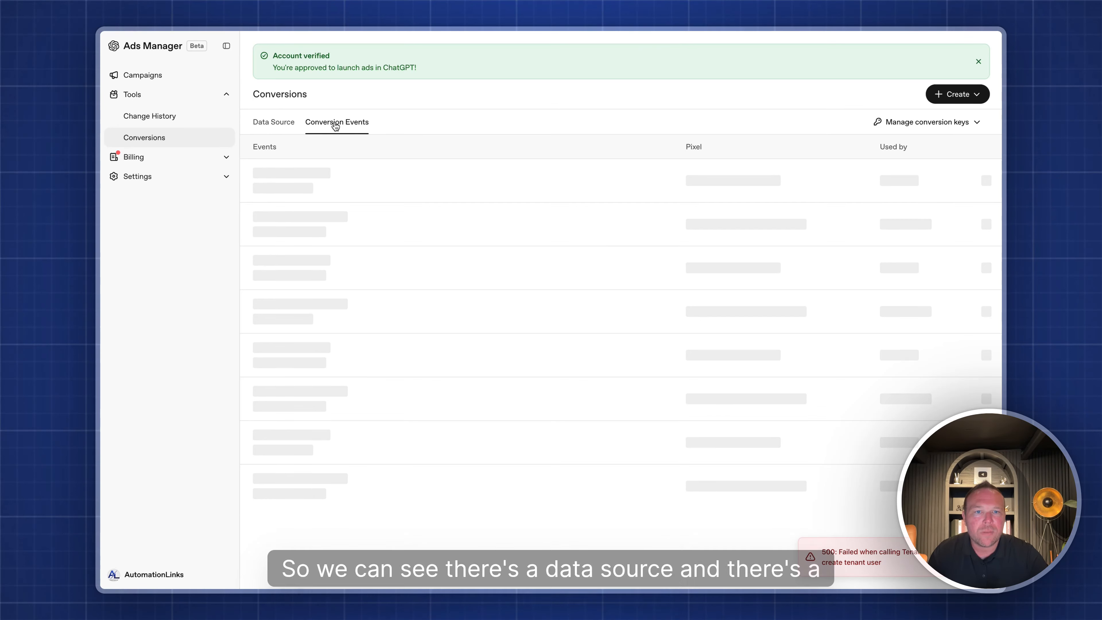
left_click(267, 128)
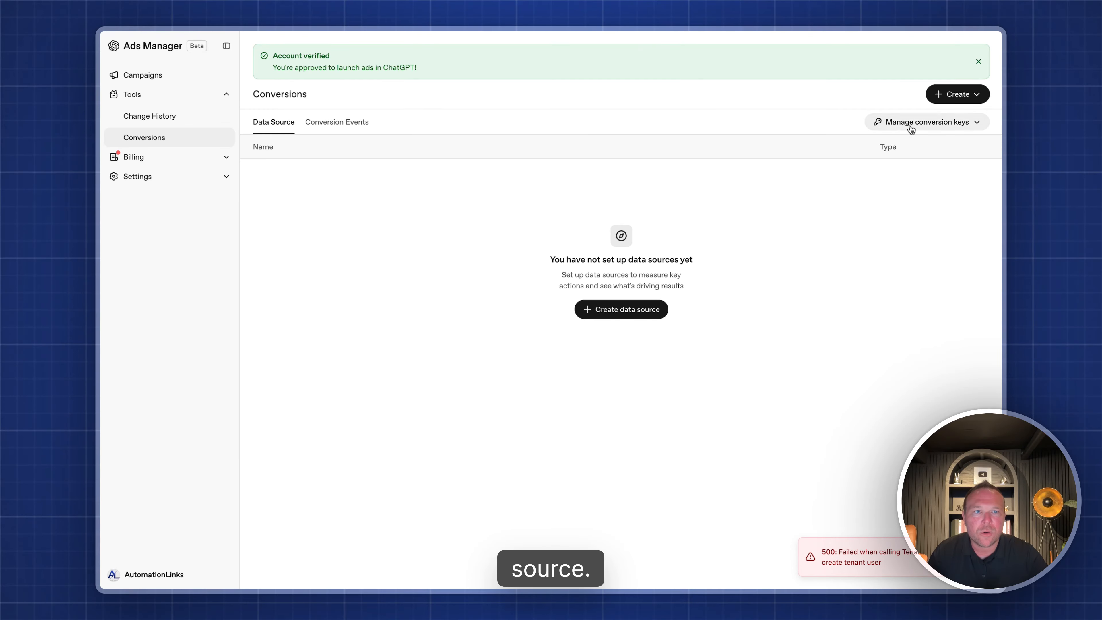
left_click(973, 96)
left_click(969, 101)
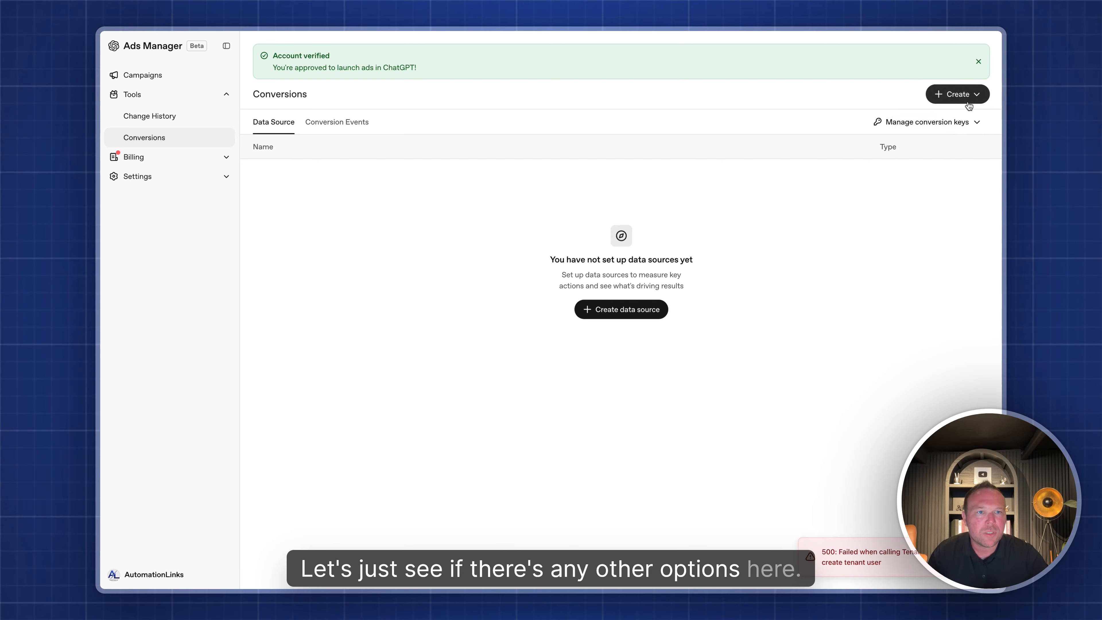
- Create a Web data source named 'Website' and copy its pixel setup script
left_click(627, 309)
left_click(500, 280)
type("Website")
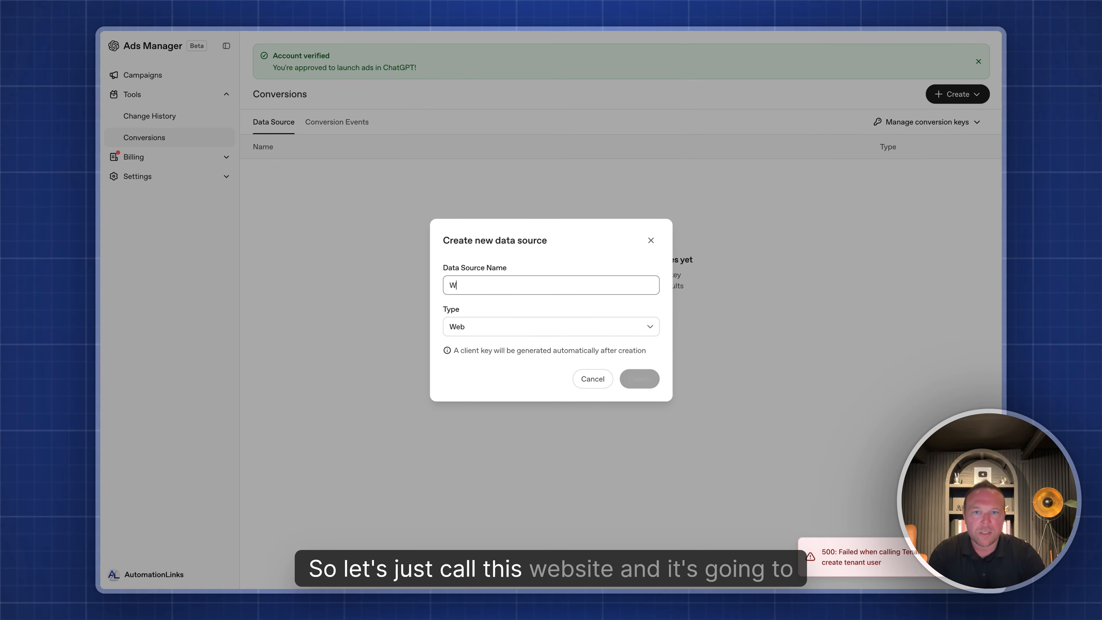
left_click(472, 327)
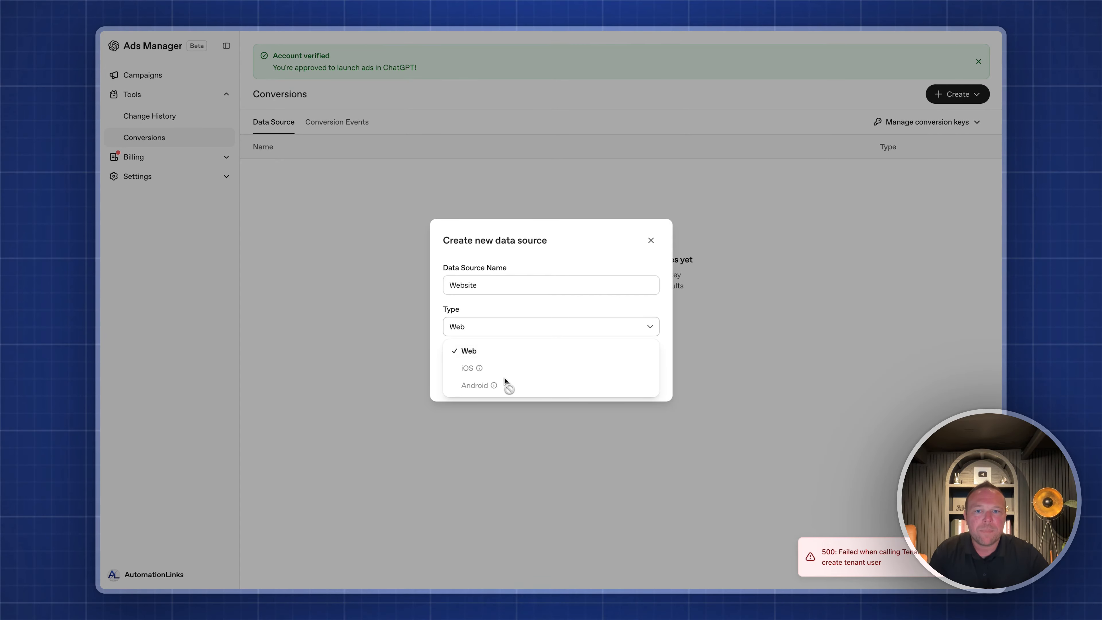
left_click(538, 328)
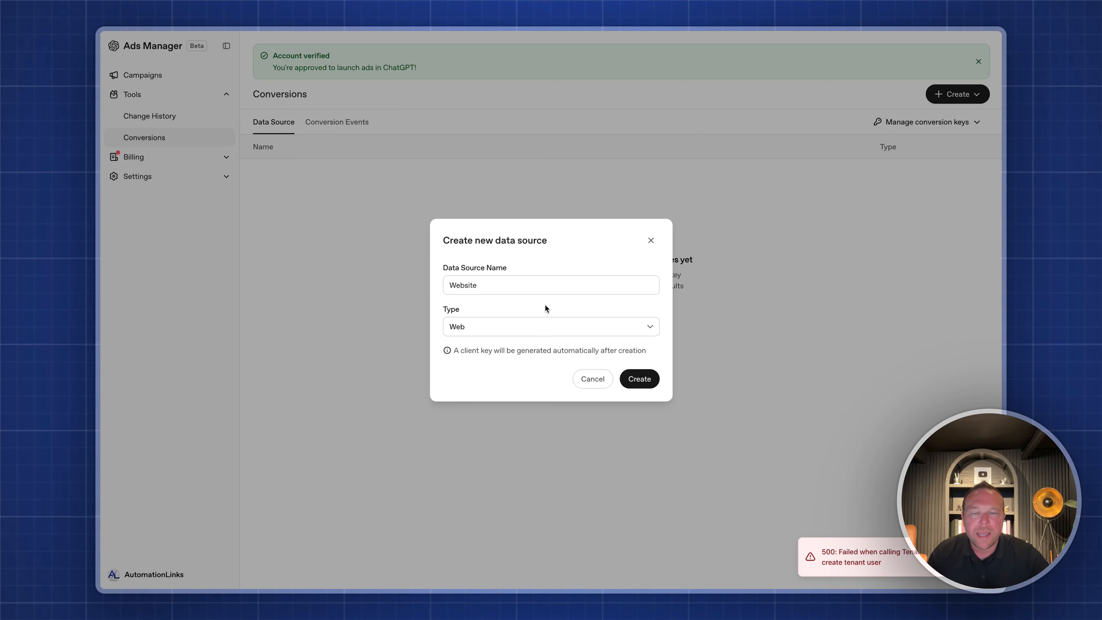
left_click(637, 379)
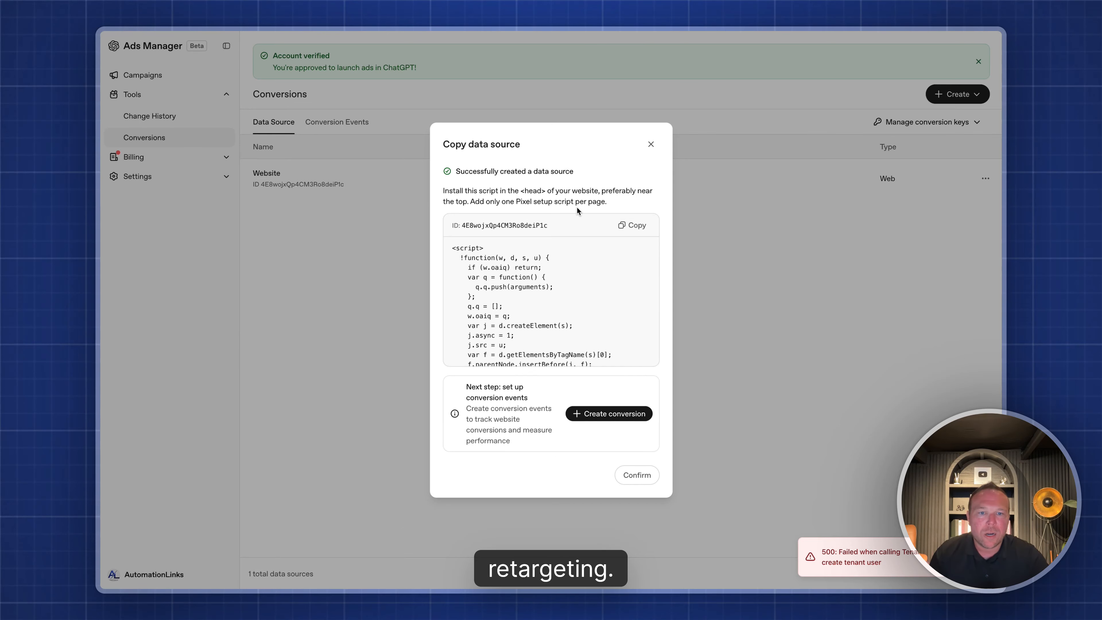
left_click(634, 226)
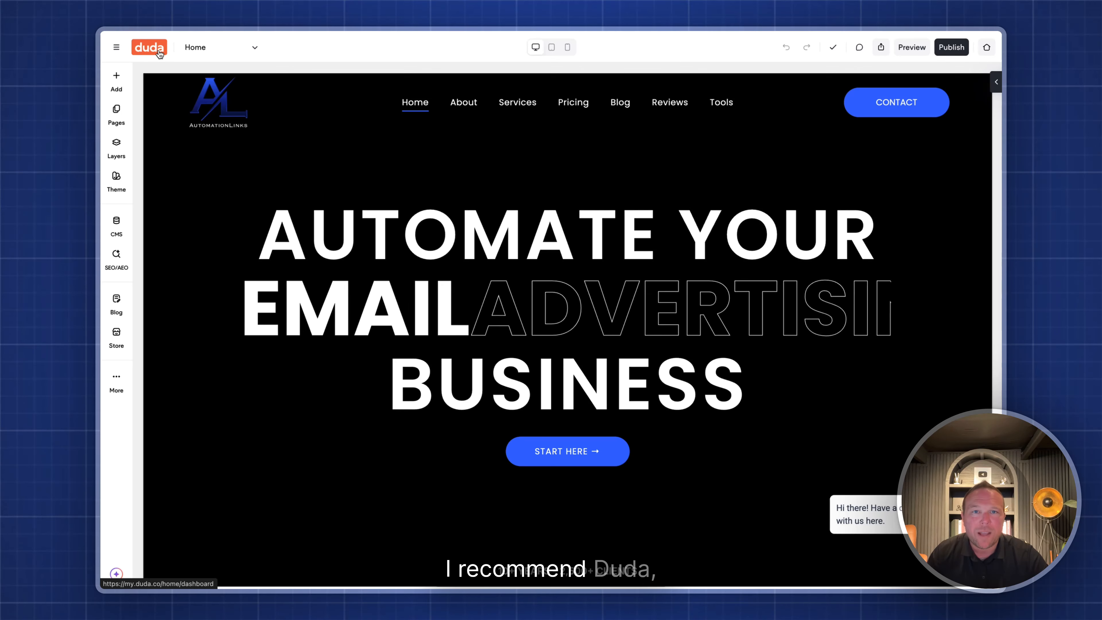
- Open Duda's site Settings > Head HTML and review the existing head code
left_click(116, 380)
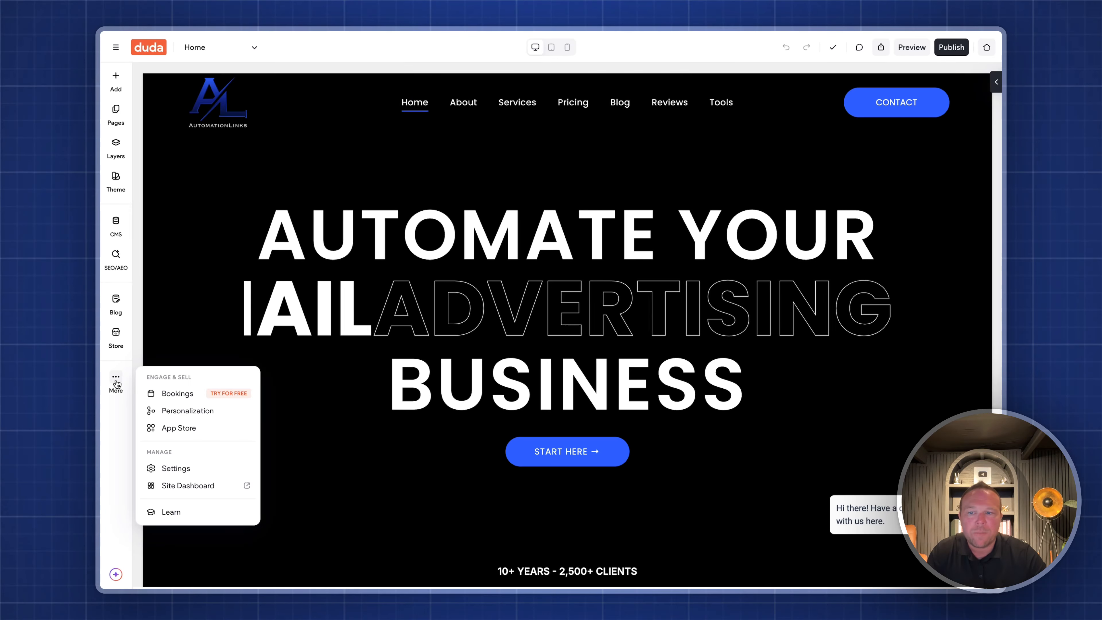
left_click(175, 467)
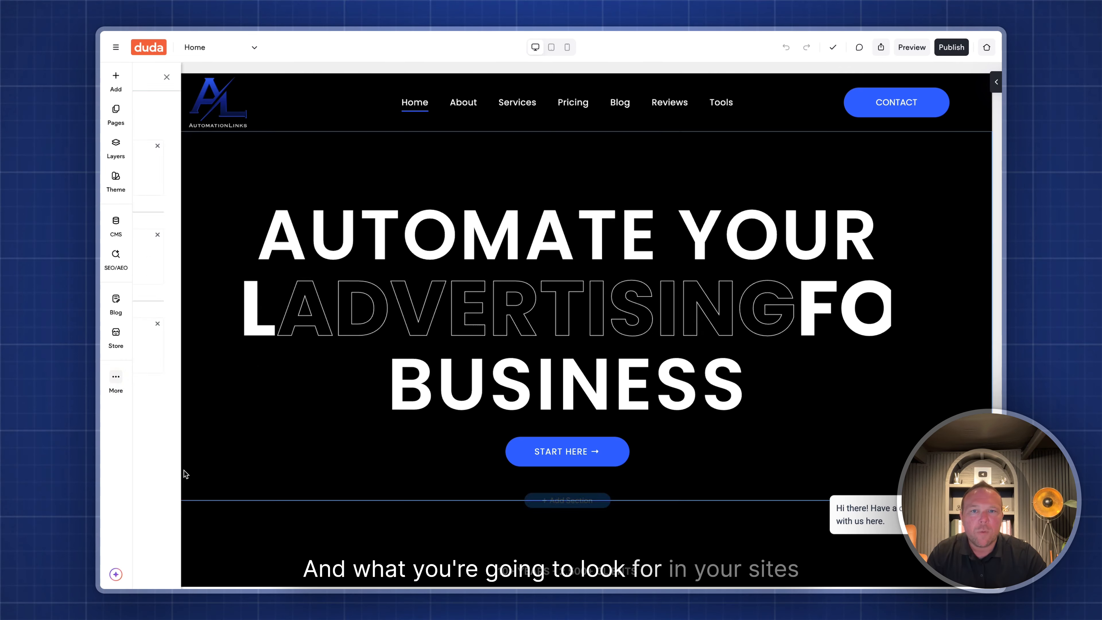
left_click(171, 238)
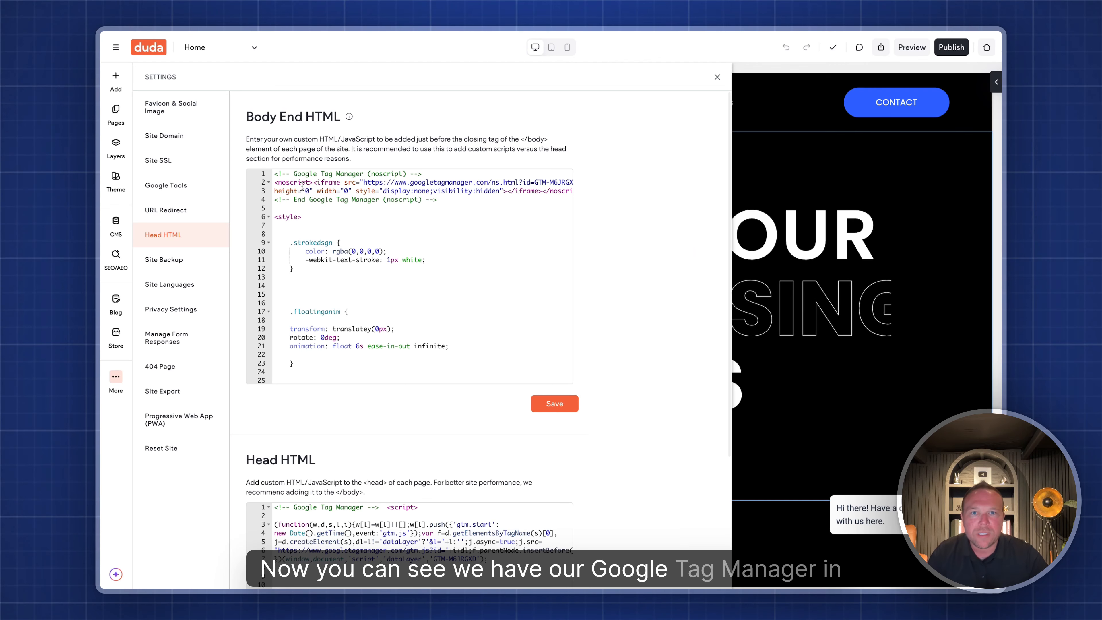
scroll(623, 352, "down", 4)
left_click_drag(246, 294, 343, 300)
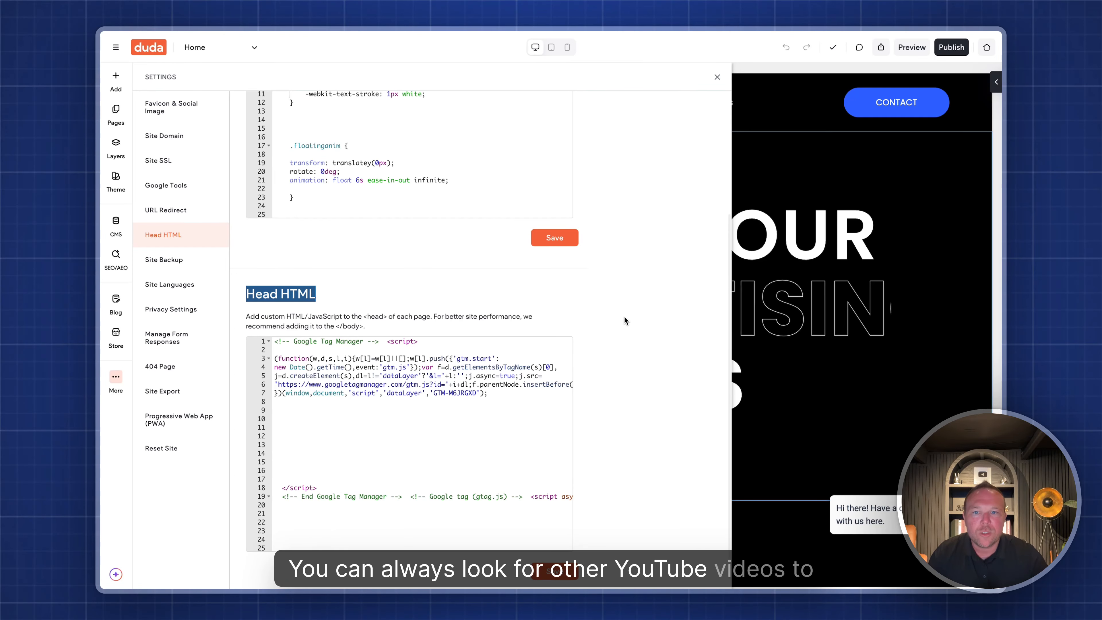
scroll(335, 402, "up", 4)
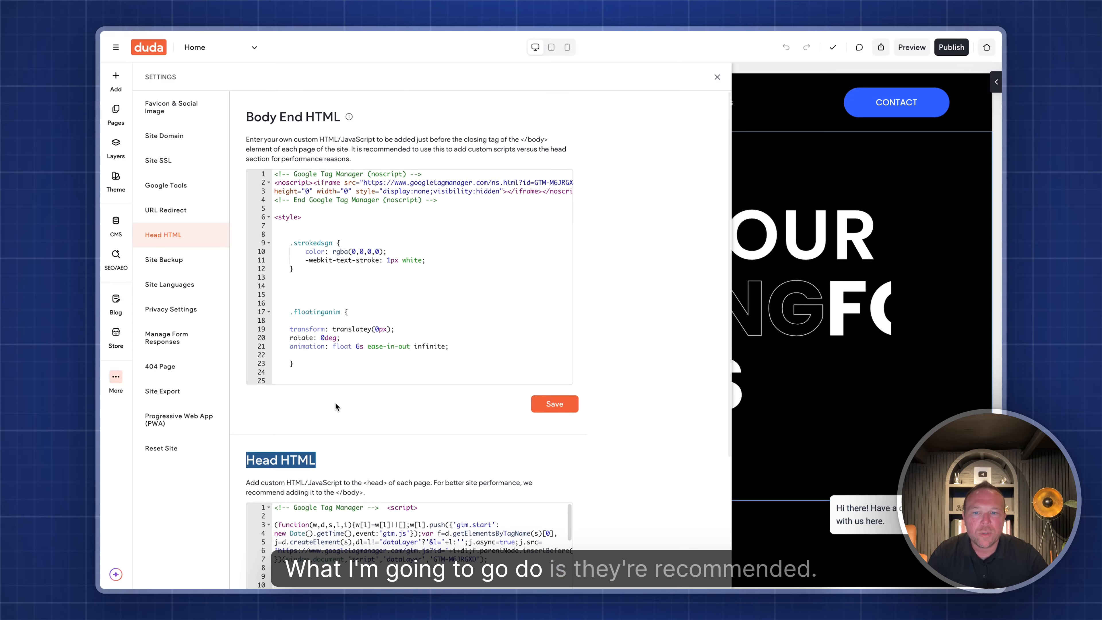
scroll(300, 364, "down", 4)
- Paste the OpenAI pixel script on a new first line above the GTM code and save
left_click(275, 332)
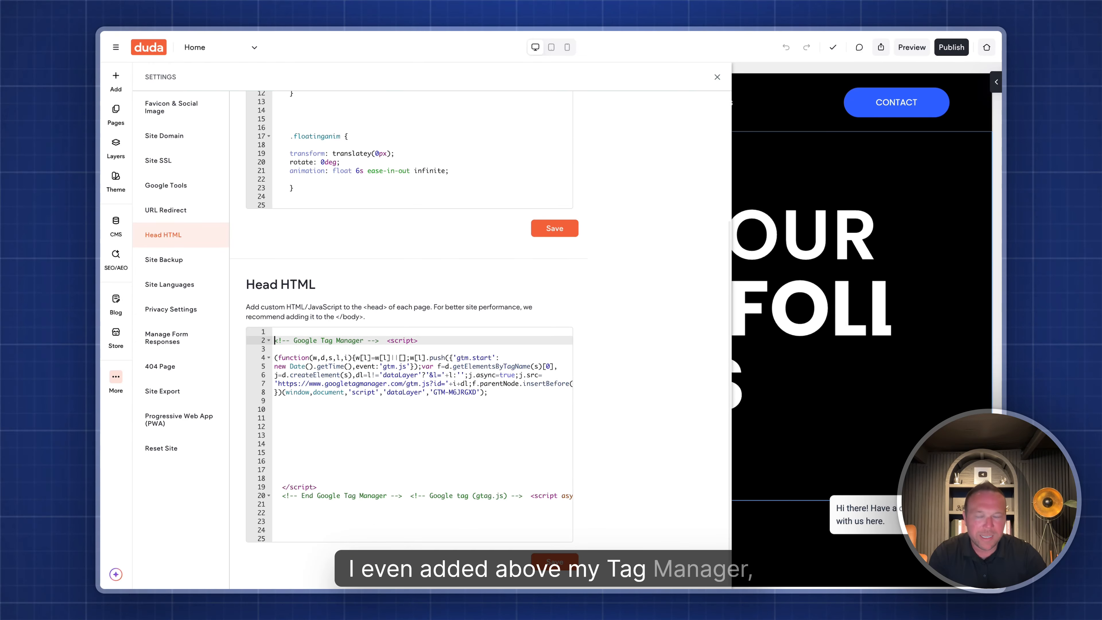
key("Return")
key("Up")
key("ctrl+v")
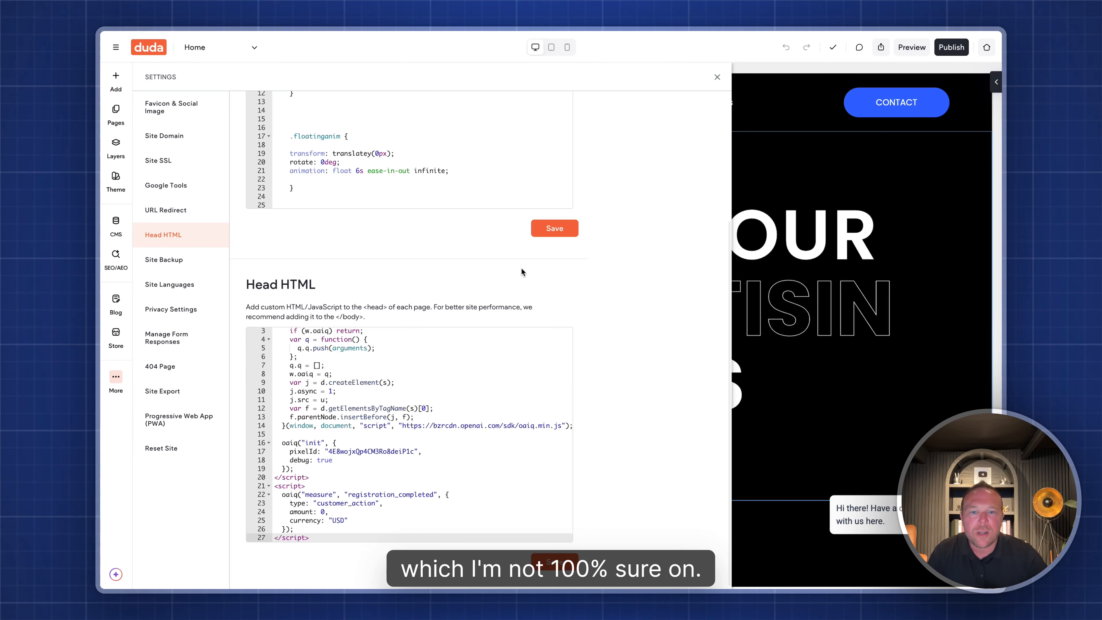
left_click(554, 561)
left_click(621, 363)
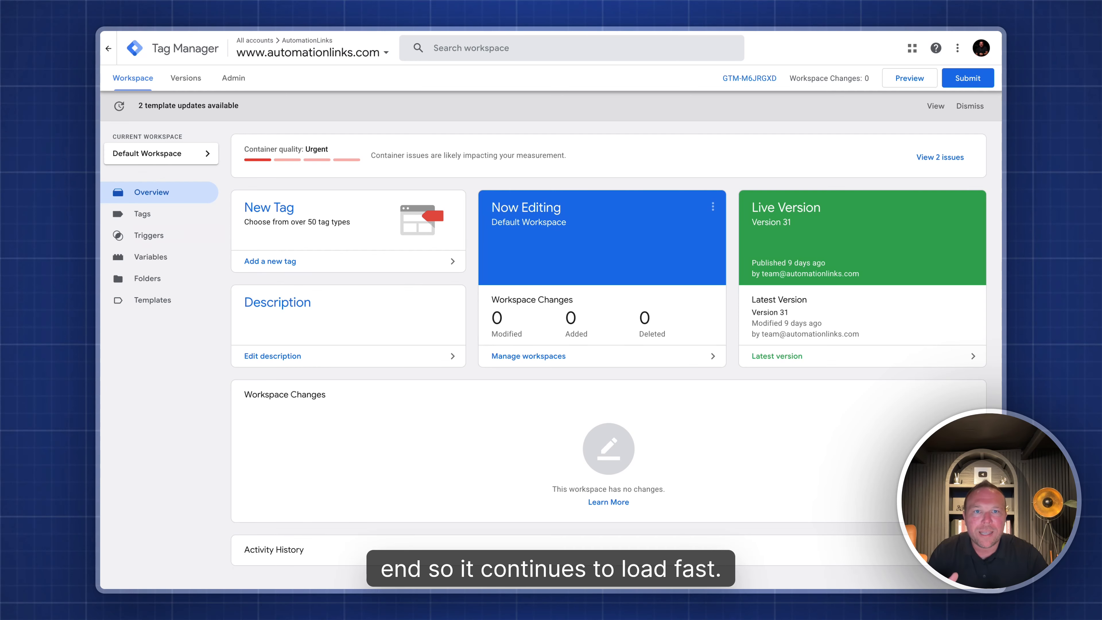
- Go to the workspace's Tags list, then to the Triggers list
left_click(150, 218)
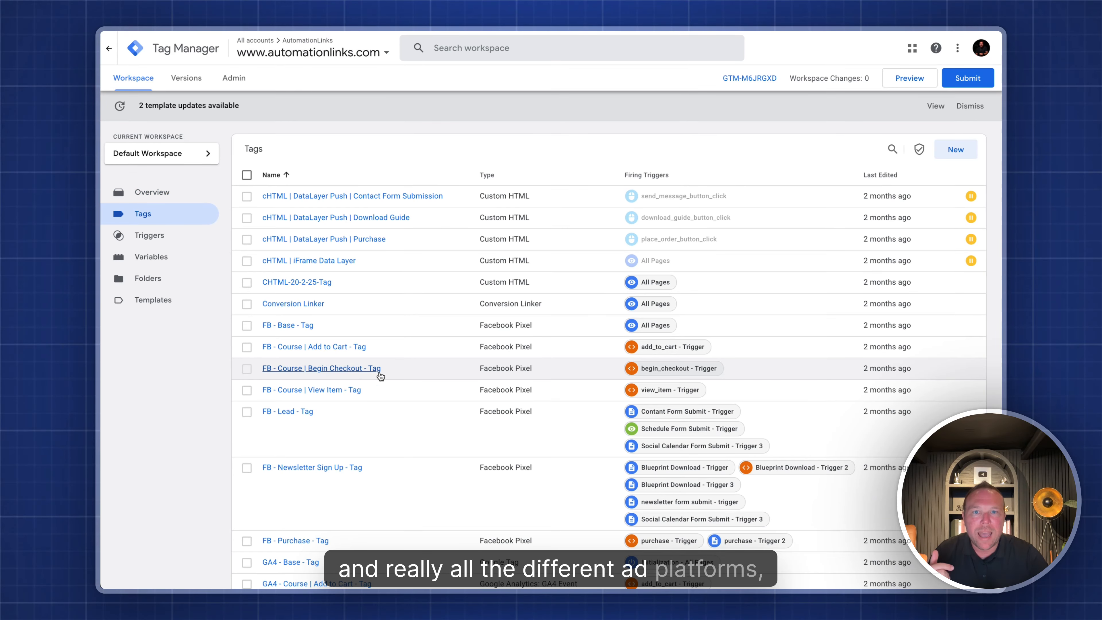
left_click(152, 238)
- Create a Window Loaded trigger named ChatGPT Ads
left_click(954, 150)
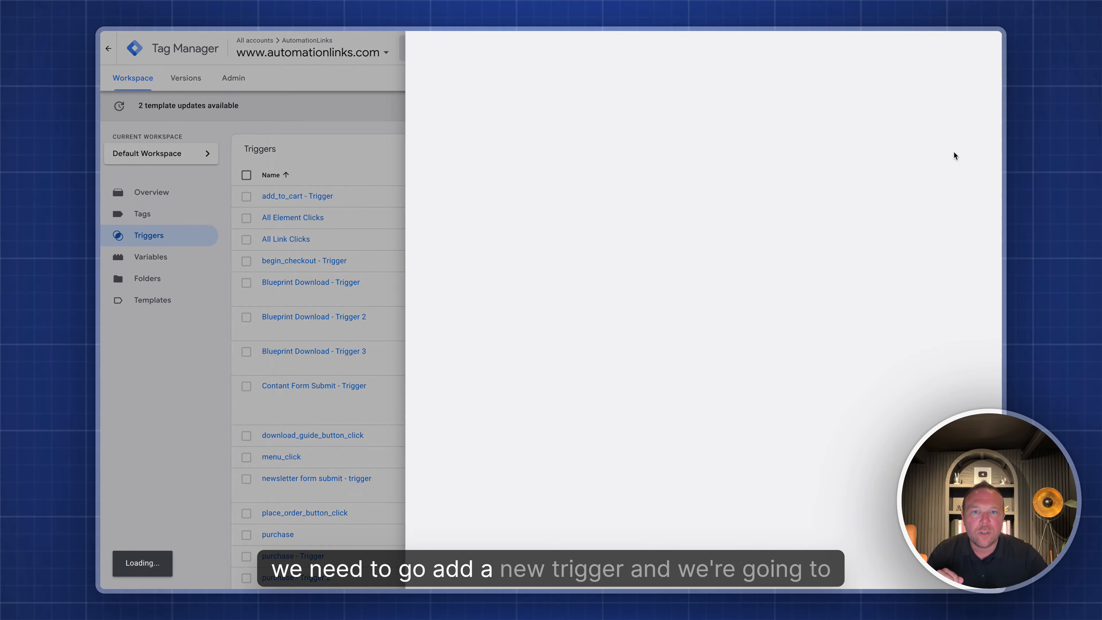
left_click(352, 49)
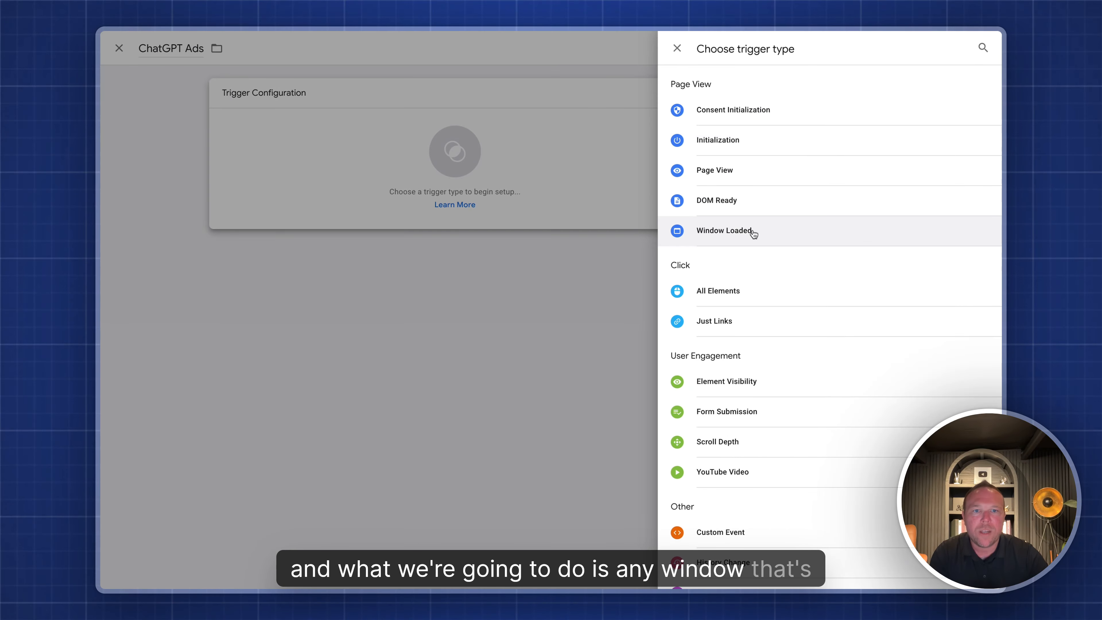
left_click(752, 231)
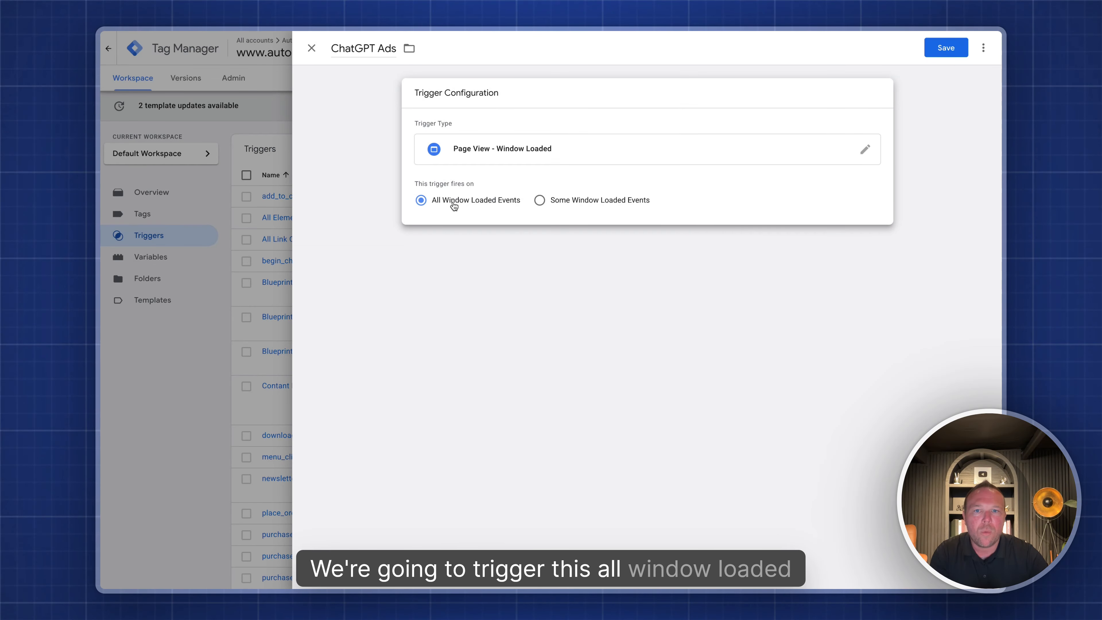
left_click(937, 49)
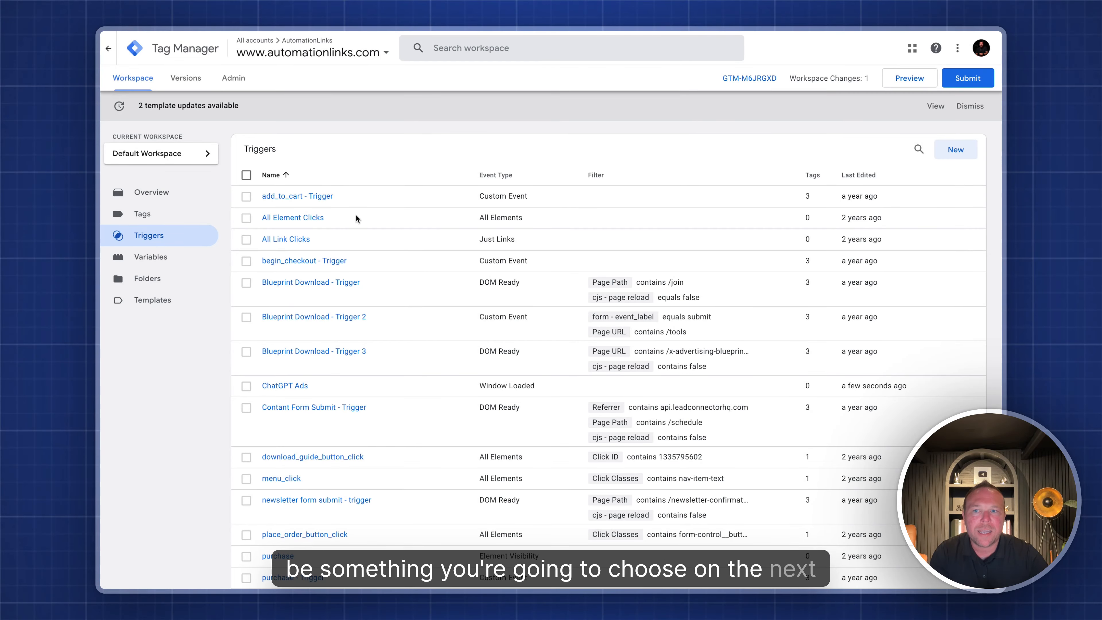
- Create a Custom HTML tag 'ChatGPT Ads' with the OpenAI pixel script, fired by the ChatGPT Ads trigger
left_click(152, 216)
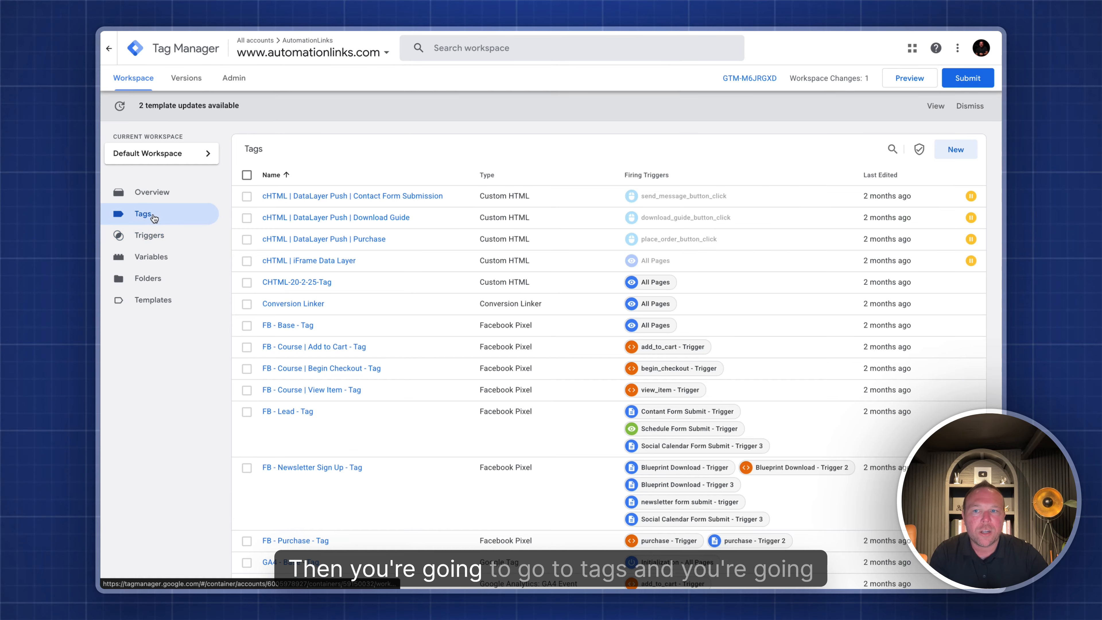
left_click(956, 149)
left_click(351, 44)
type("C")
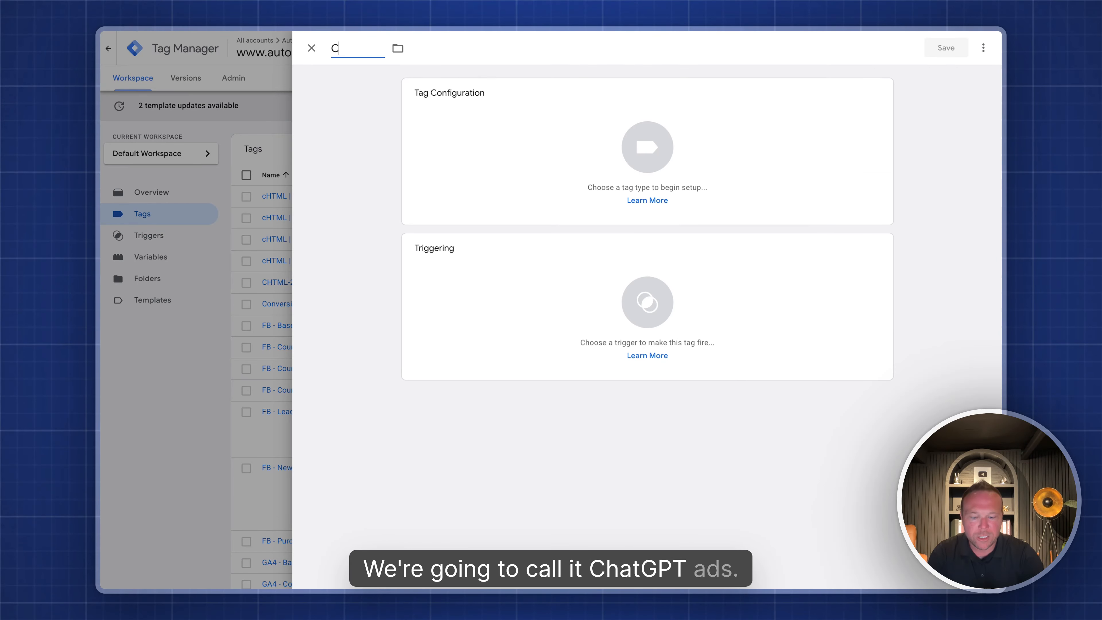
type("hatGPT Ads")
left_click(607, 173)
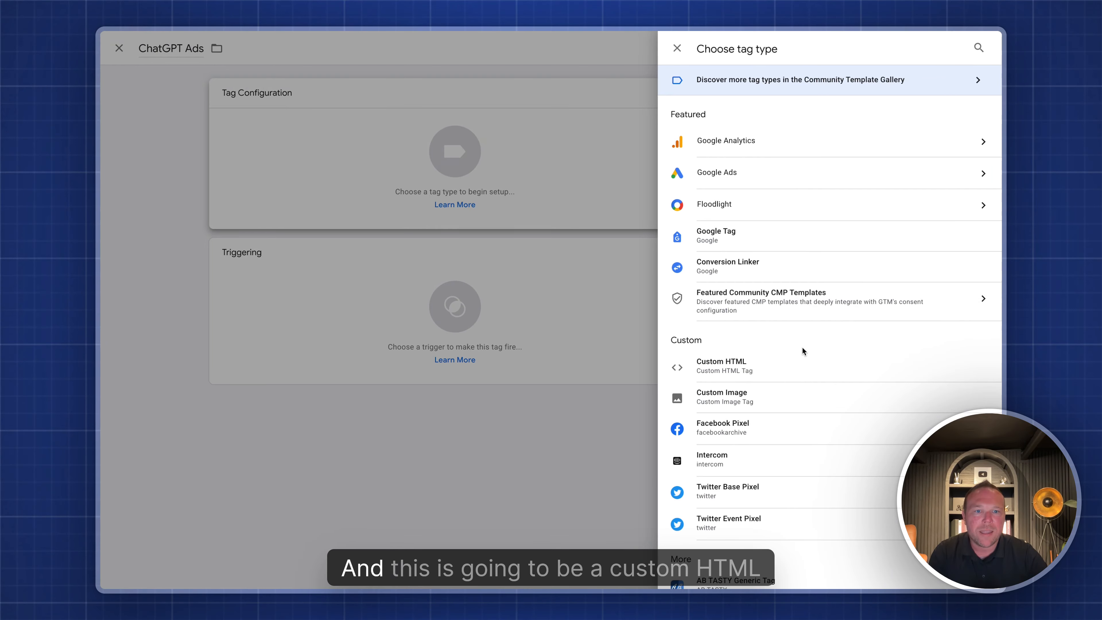
left_click(734, 369)
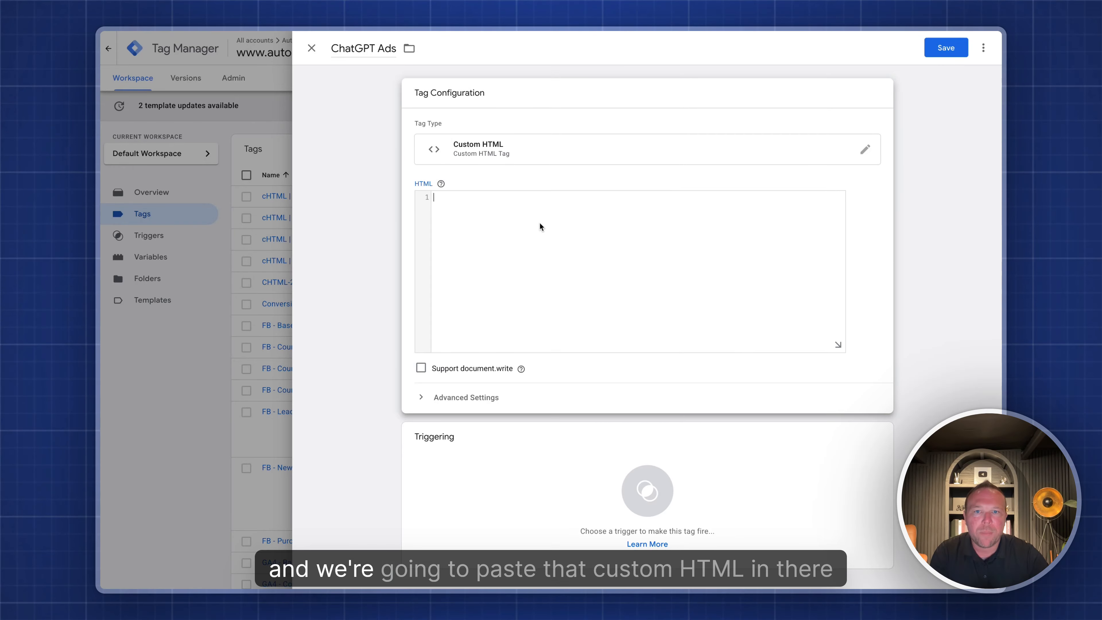
left_click(539, 221)
key("ctrl+v")
scroll(539, 223, "up", 2)
scroll(539, 223, "down", 2)
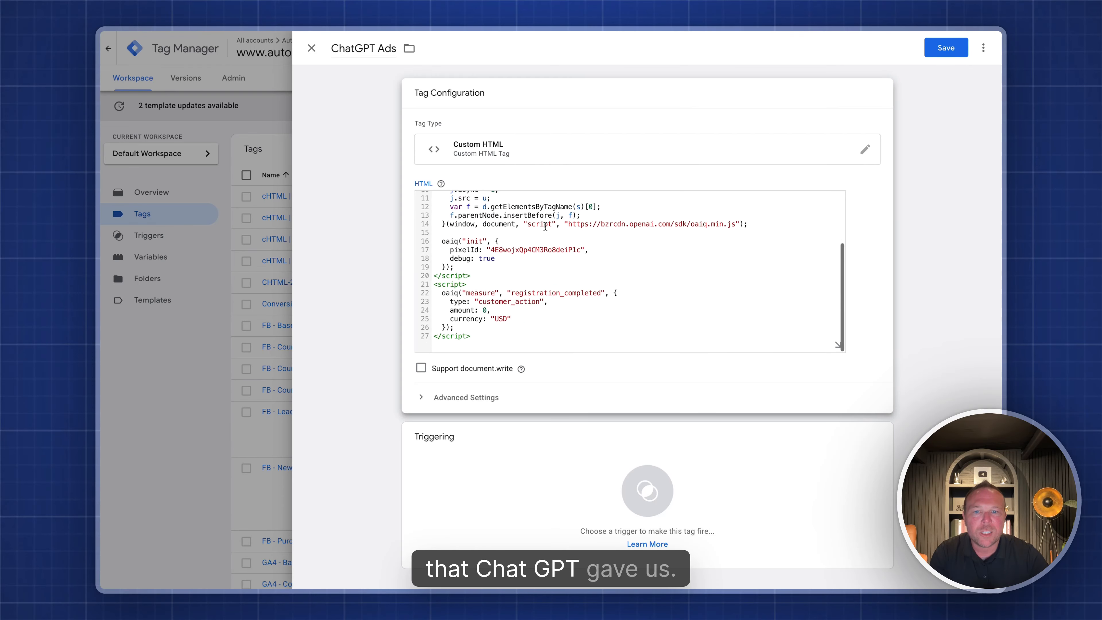
left_click(603, 483)
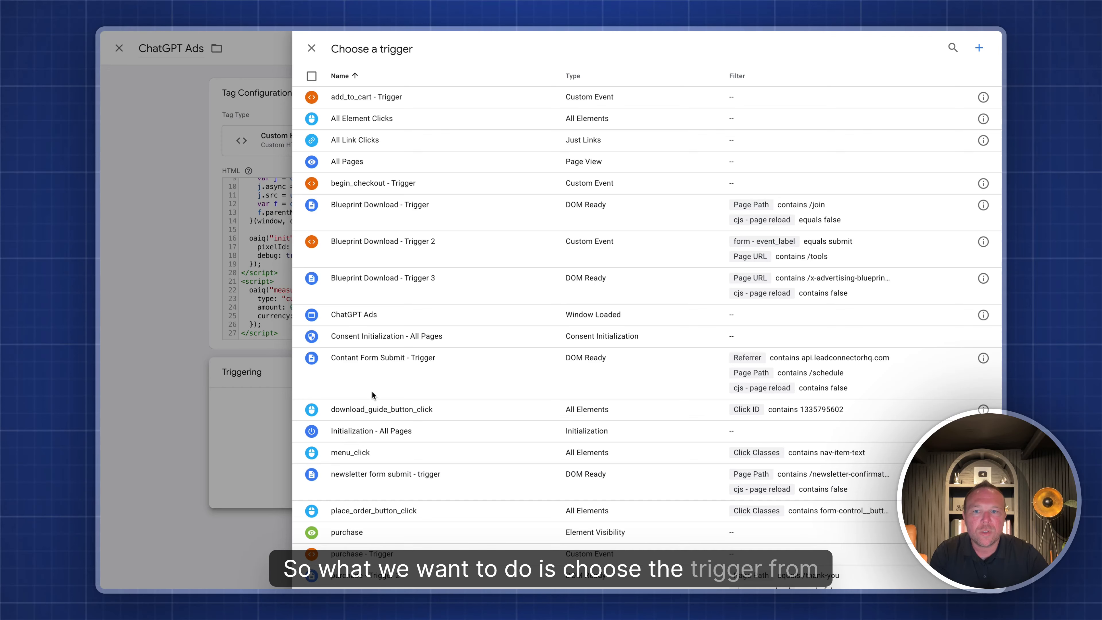
left_click(553, 314)
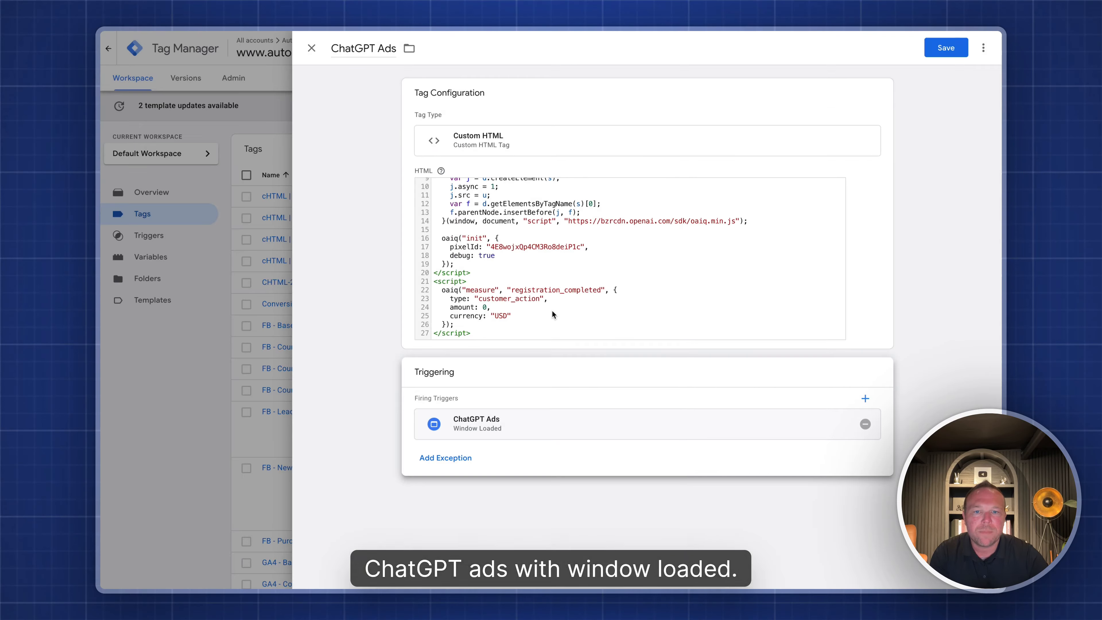
left_click(946, 48)
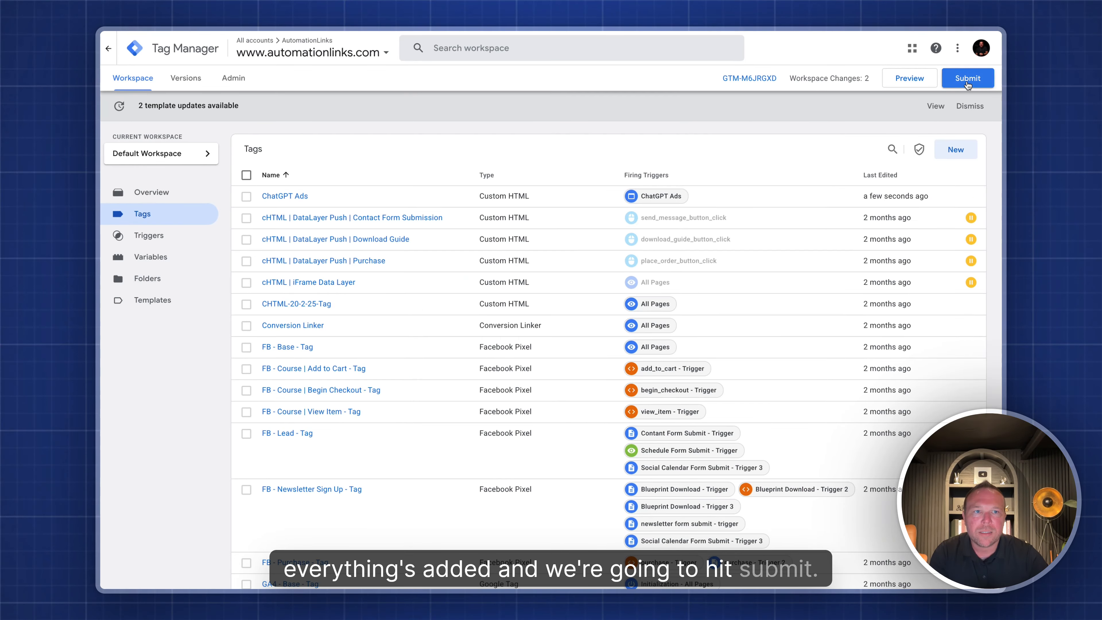
- Publish the workspace changes as version 'ChatGPT Ads' with 'ChatGPT Ads' as the description
left_click(966, 80)
left_click(487, 171)
type("Chat")
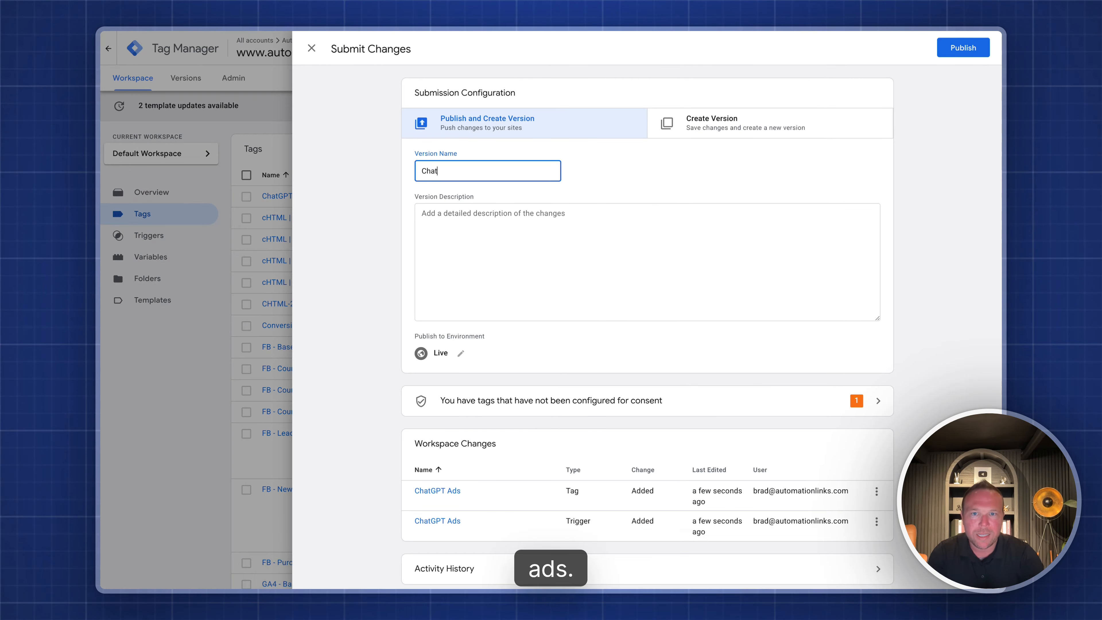
type("GPT Ads")
key("ctrl+a")
key("ctrl+c")
left_click(462, 270)
key("ctrl+v")
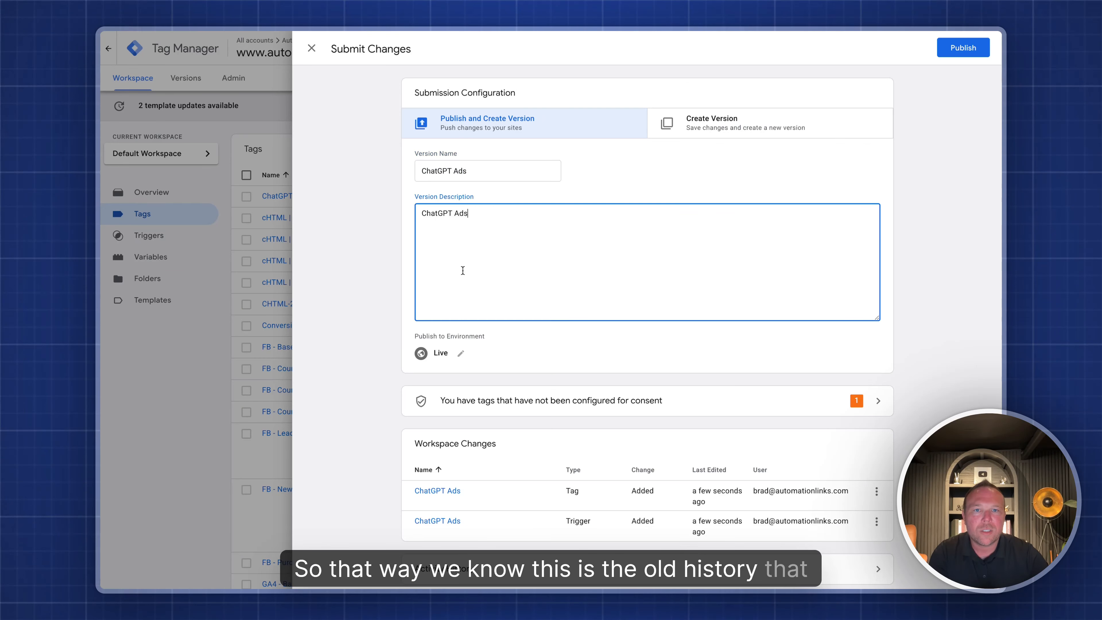
left_click(963, 49)
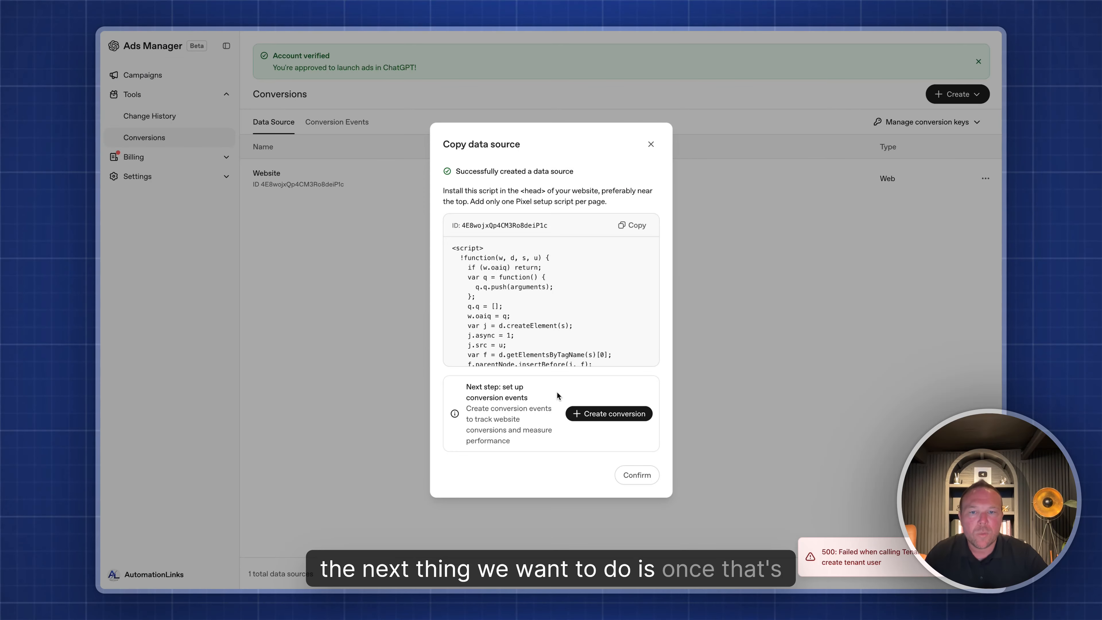
- Create a 'Lead Form' conversion using the lead_created base event and the Website data source
left_click(595, 414)
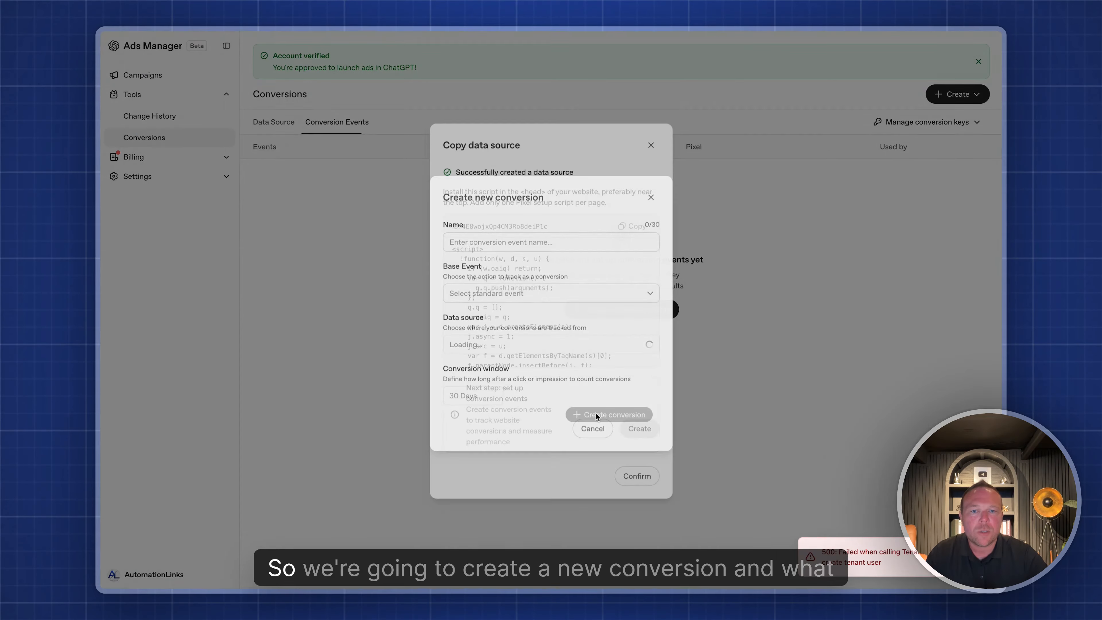
left_click(486, 237)
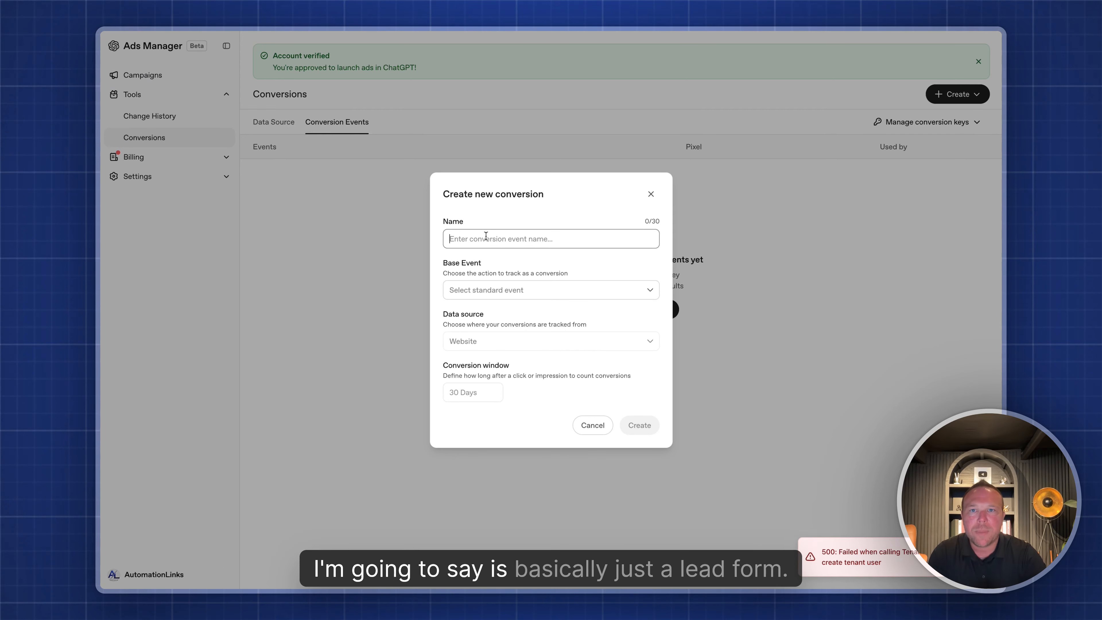
type("Lead Form")
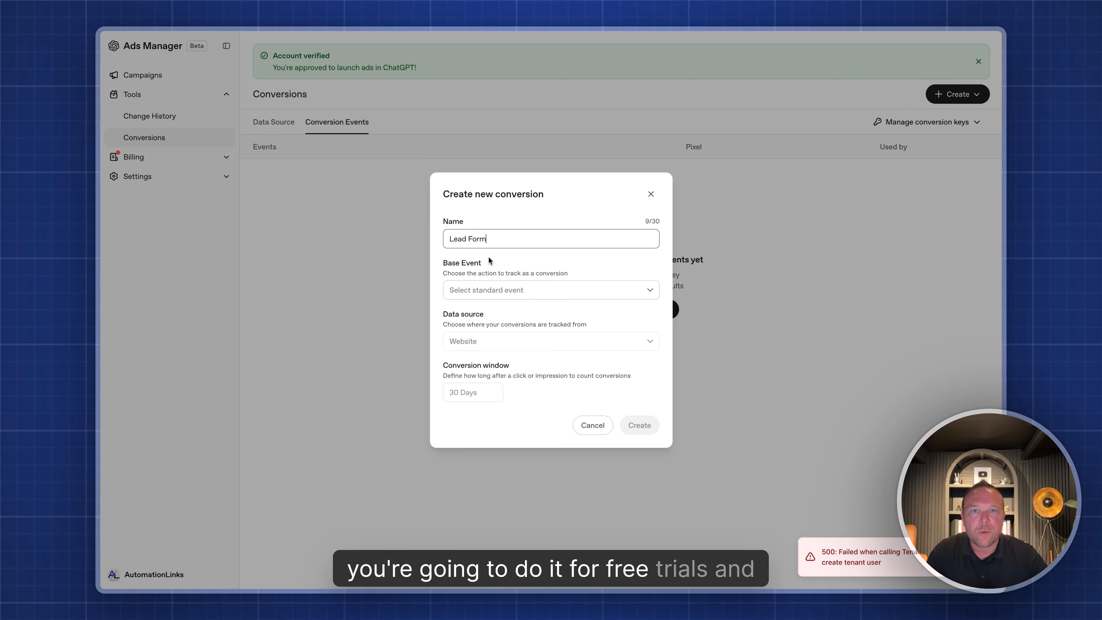
left_click(523, 291)
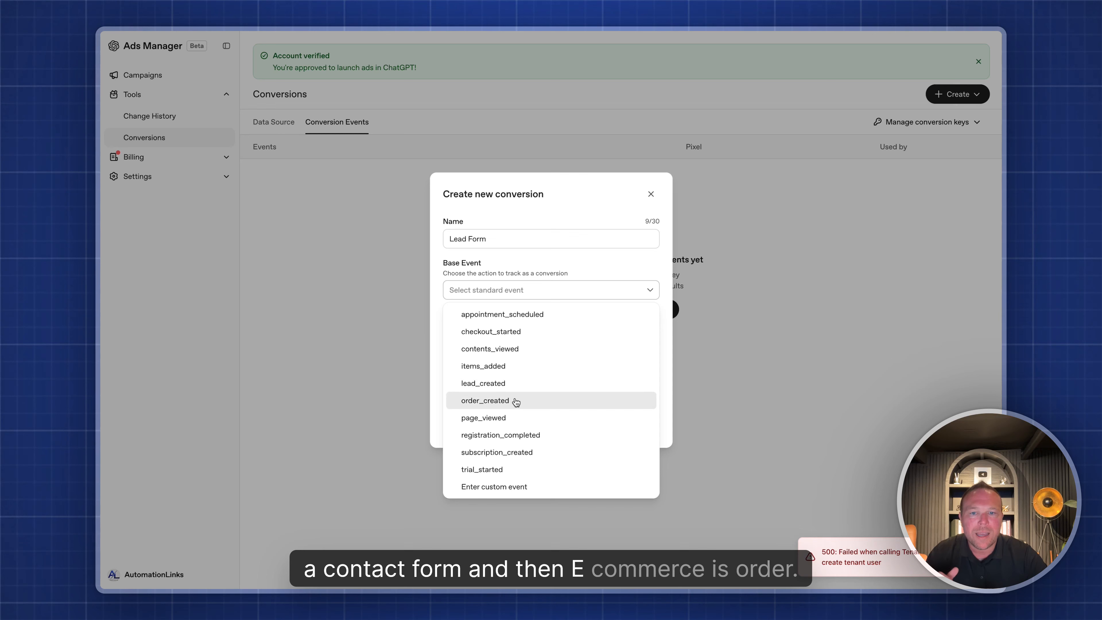
left_click(499, 383)
left_click(494, 347)
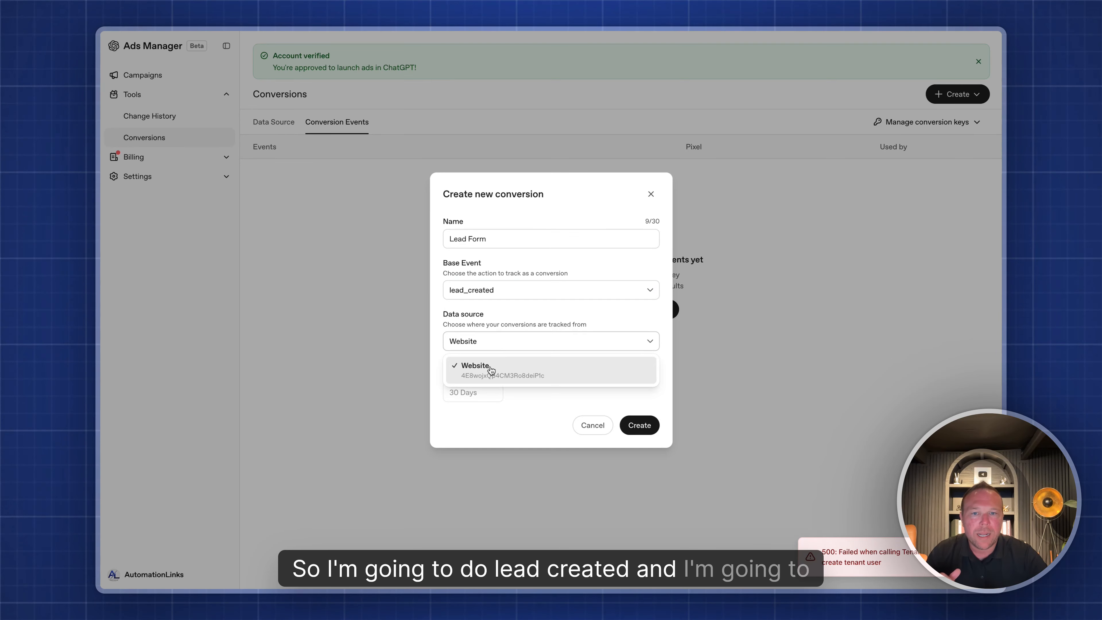
left_click(488, 366)
left_click(464, 392)
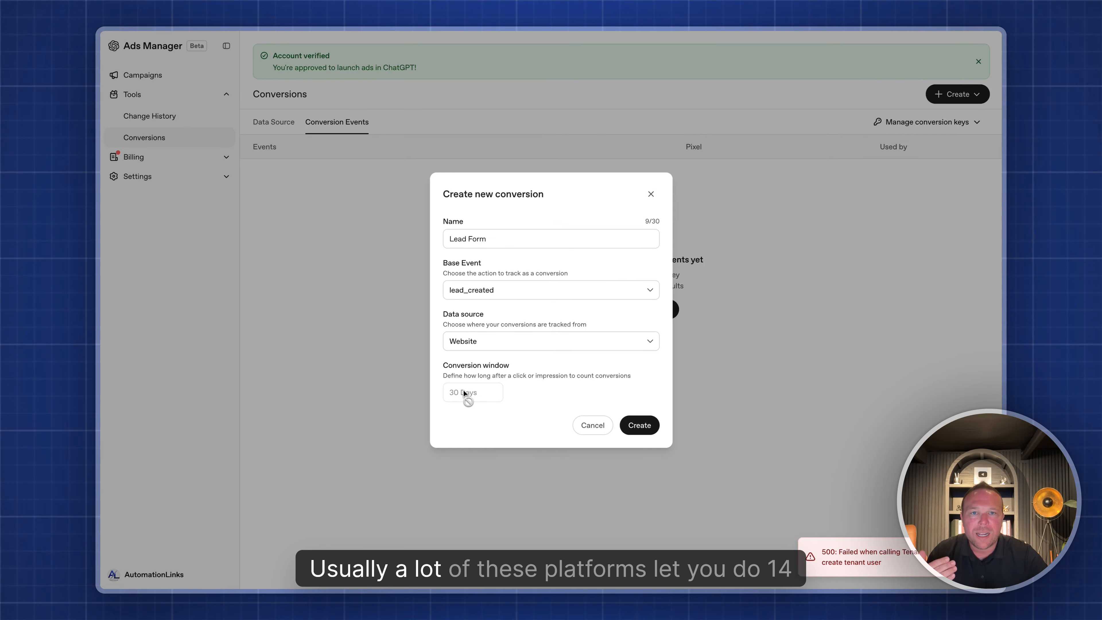
left_click(639, 425)
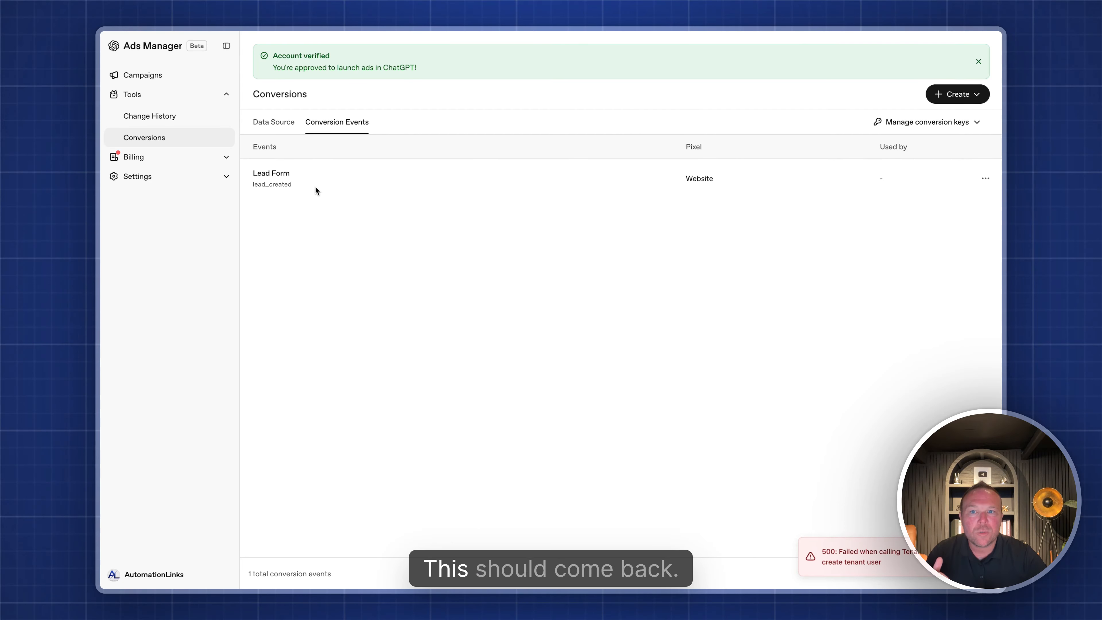
- Inspect the Website data source, return to the conversion events list, then go to Billing Overview
left_click(274, 122)
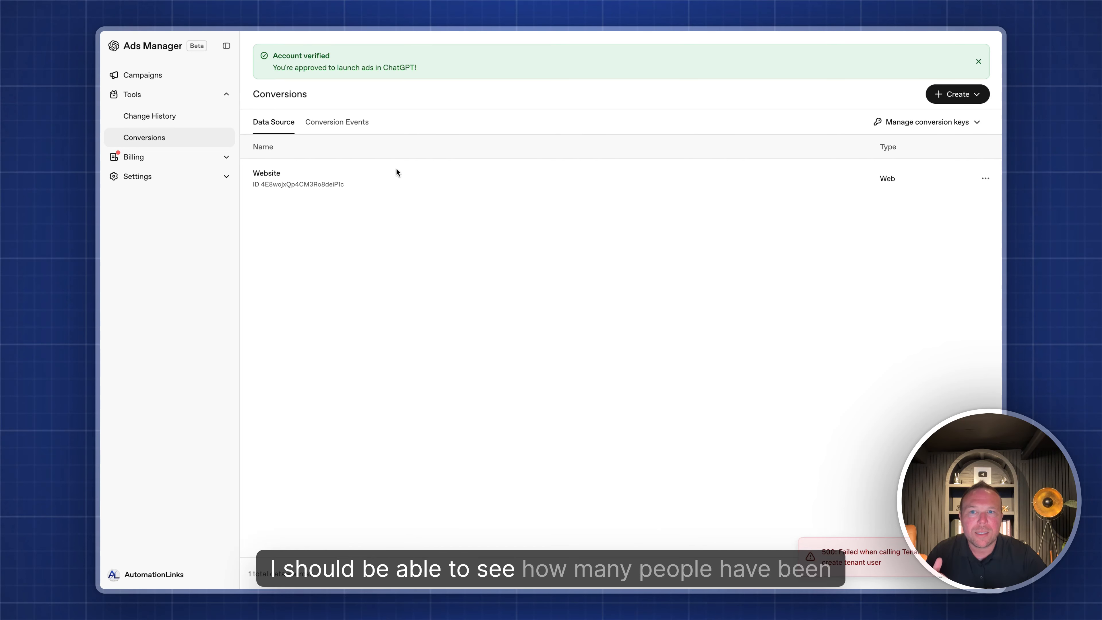
left_click(321, 125)
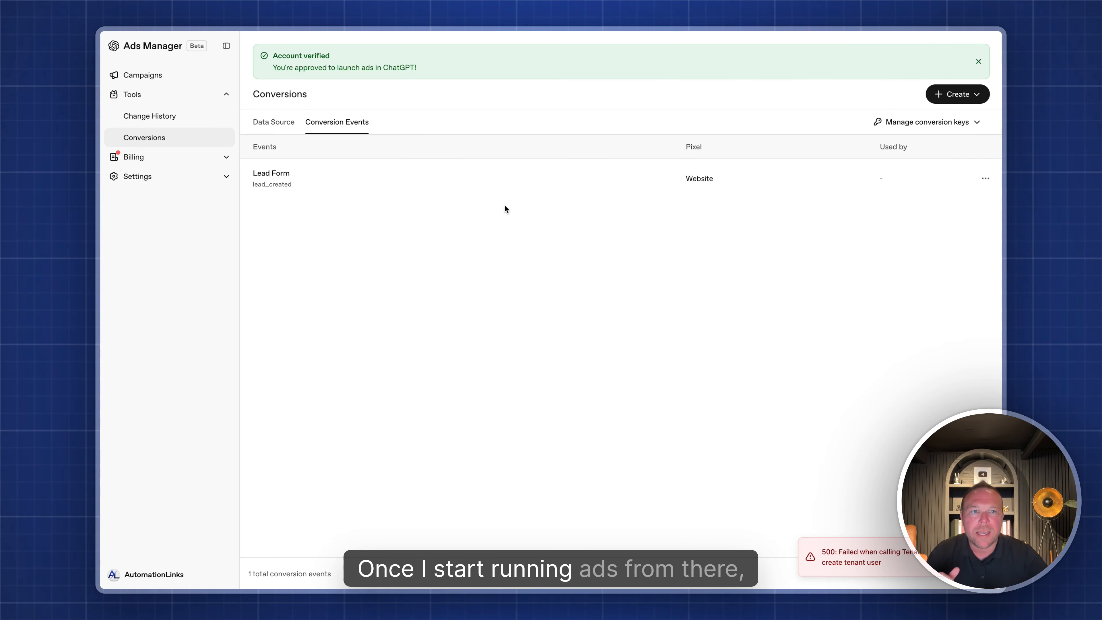
left_click(222, 161)
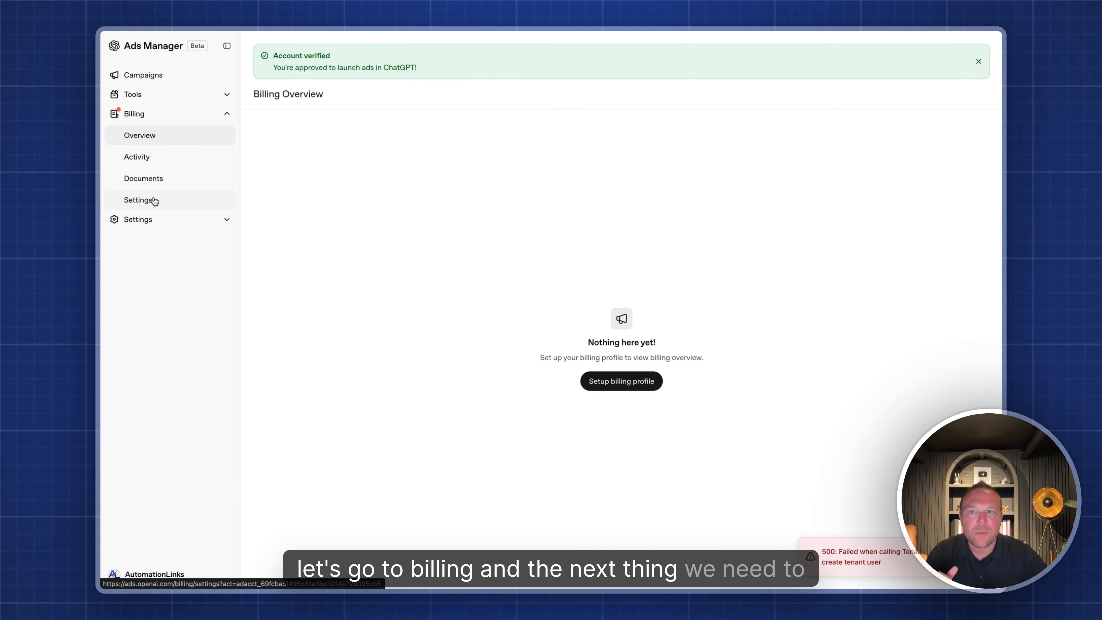
- Check the billing Settings, Overview, Activity and Documents pages, then go to Campaigns
left_click(154, 200)
left_click(620, 384)
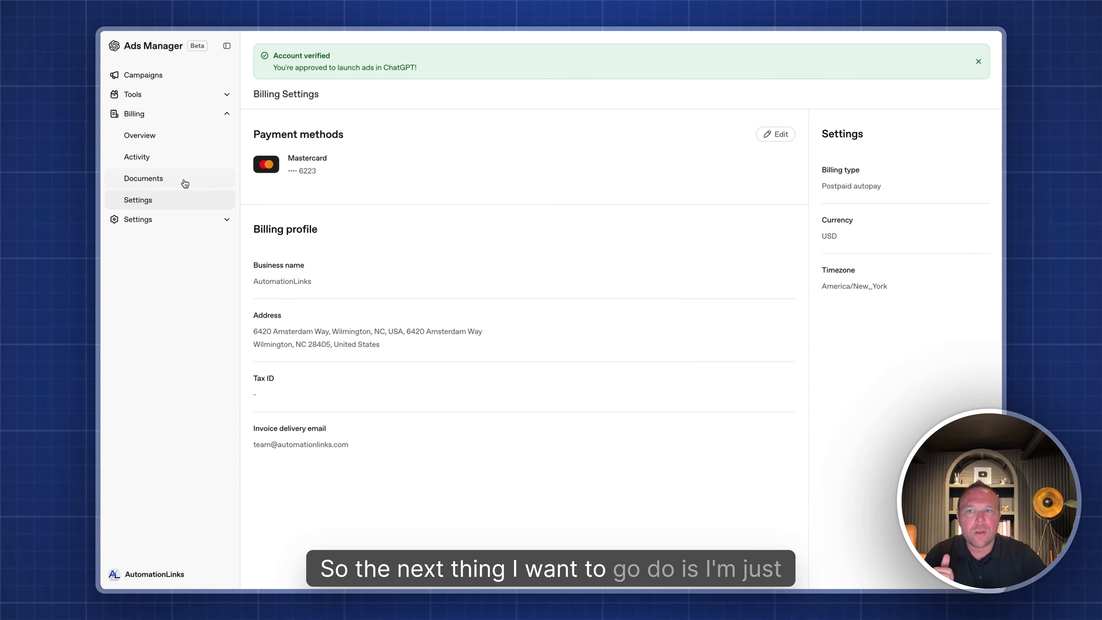
left_click(173, 146)
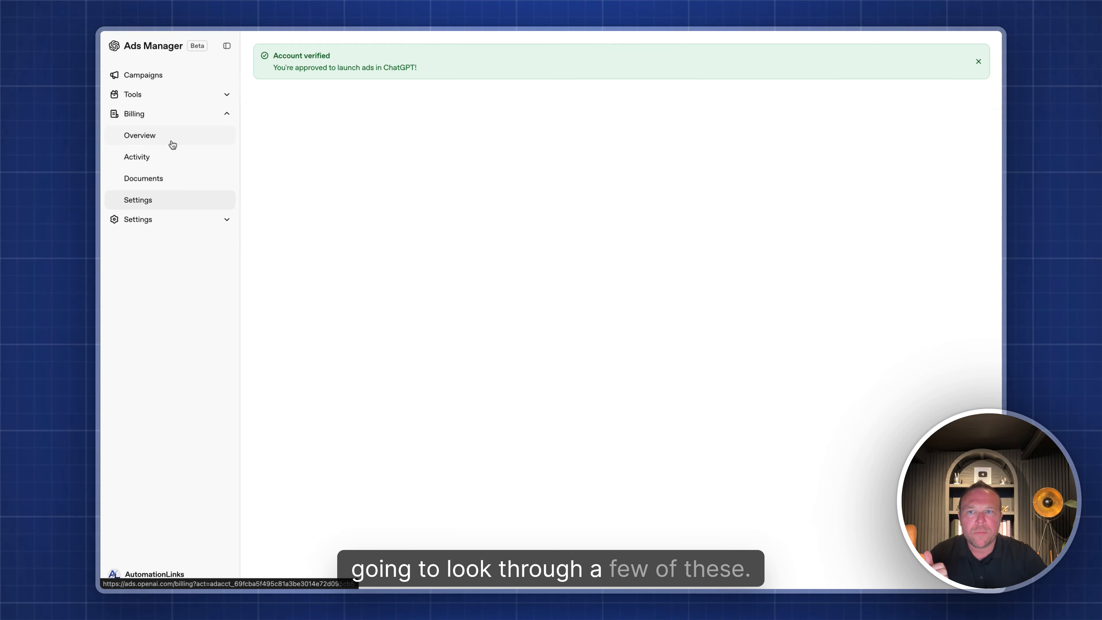
left_click(173, 162)
left_click(172, 183)
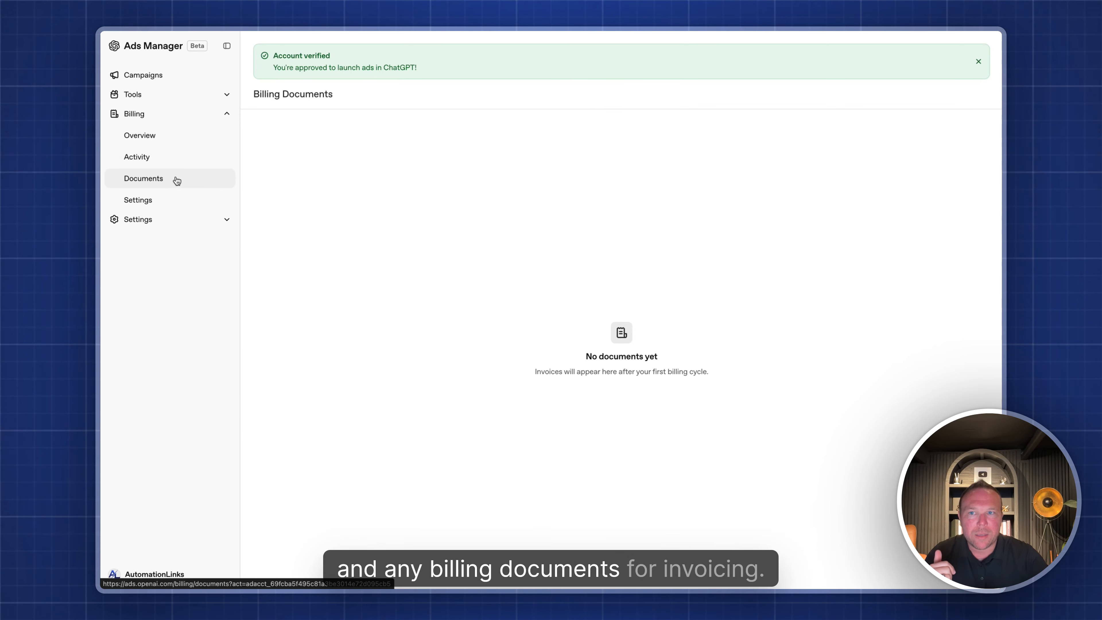
left_click(168, 77)
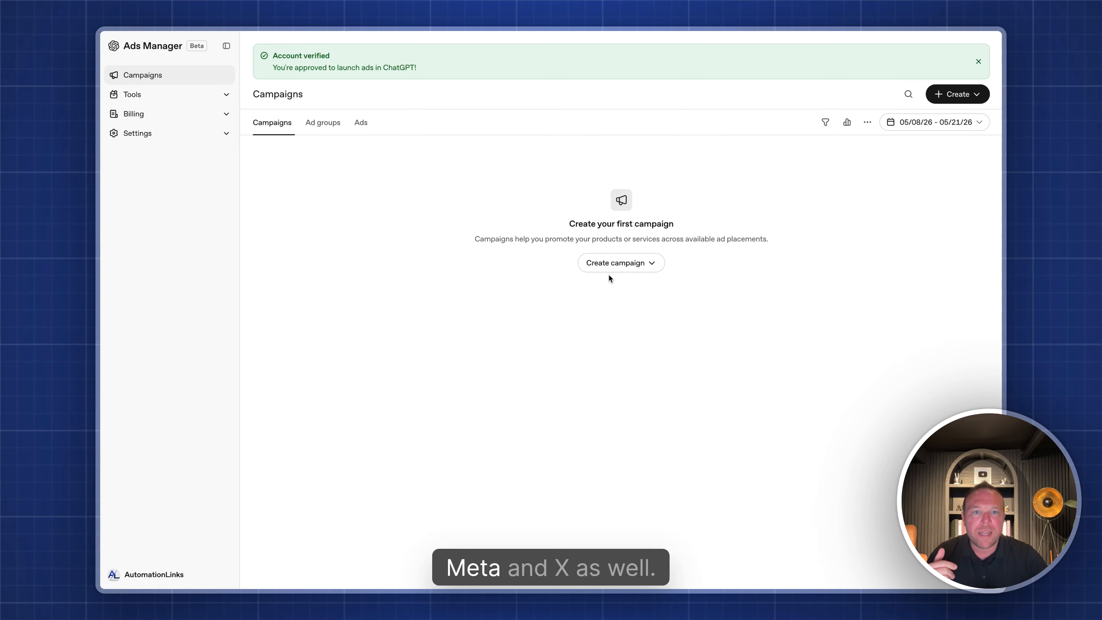
- Start a single new campaign named 'TOF New Audience' and pick its objective from the Objective list
left_click(632, 267)
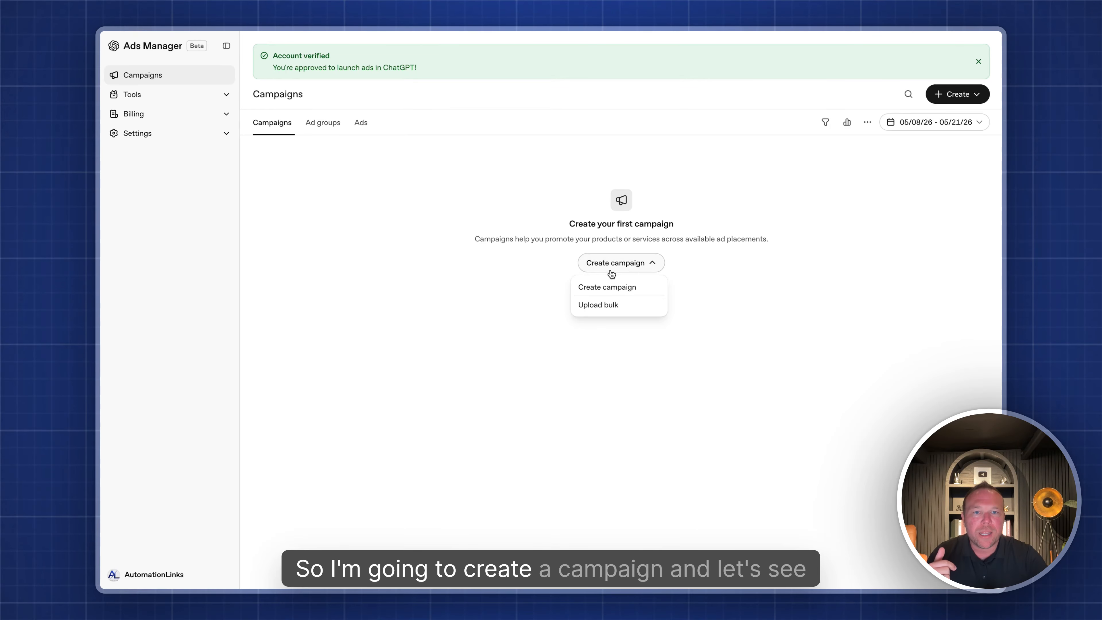
left_click(614, 287)
left_click(433, 73)
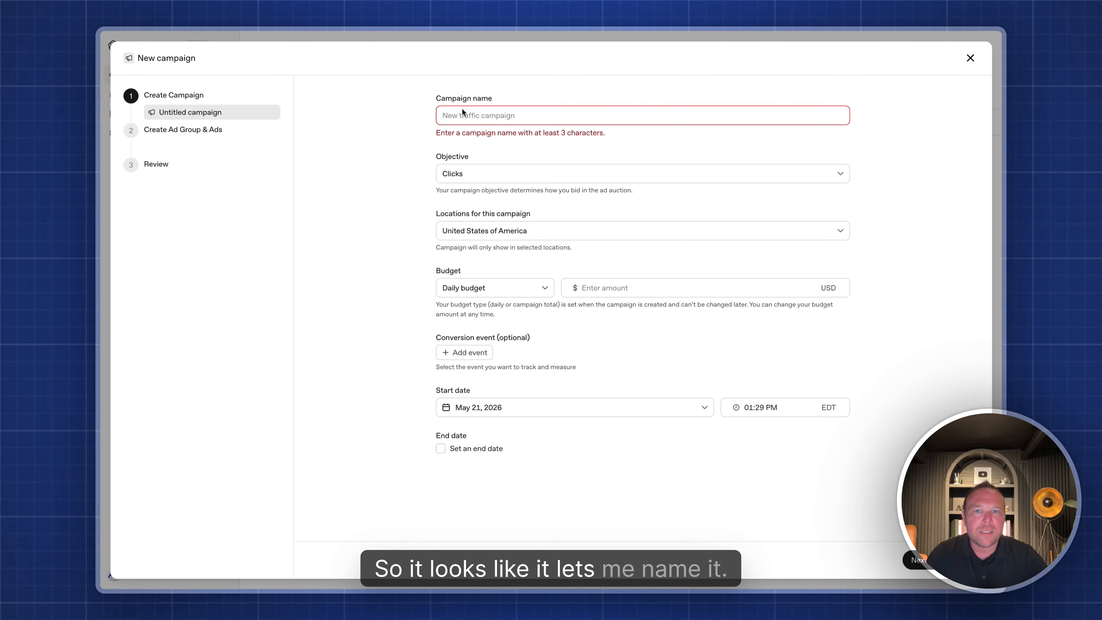
left_click(458, 117)
type("TOF")
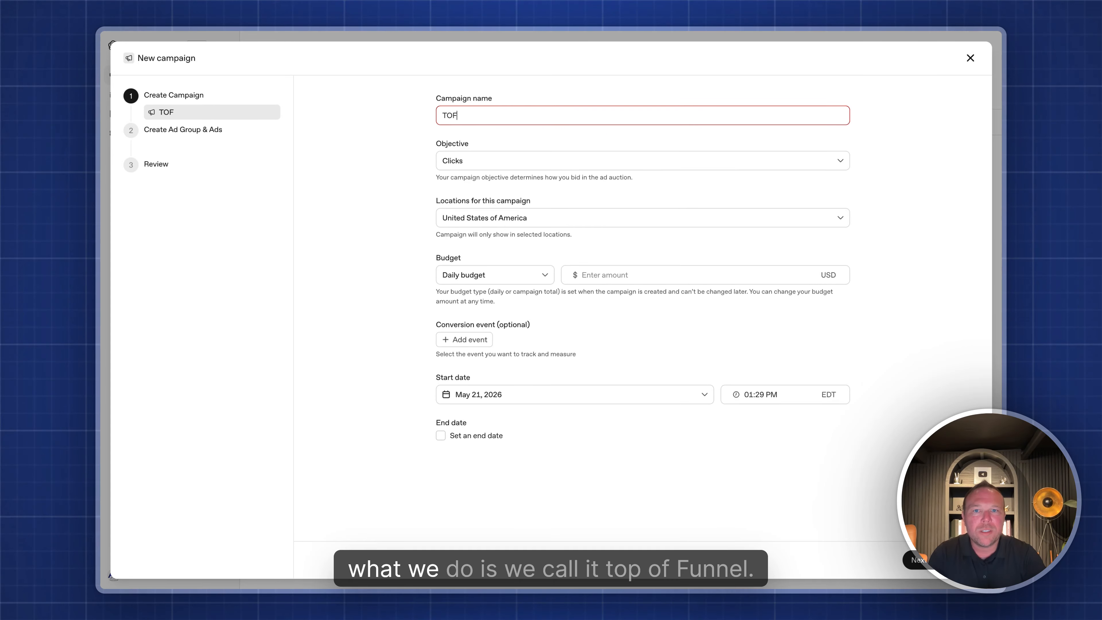
type(" New")
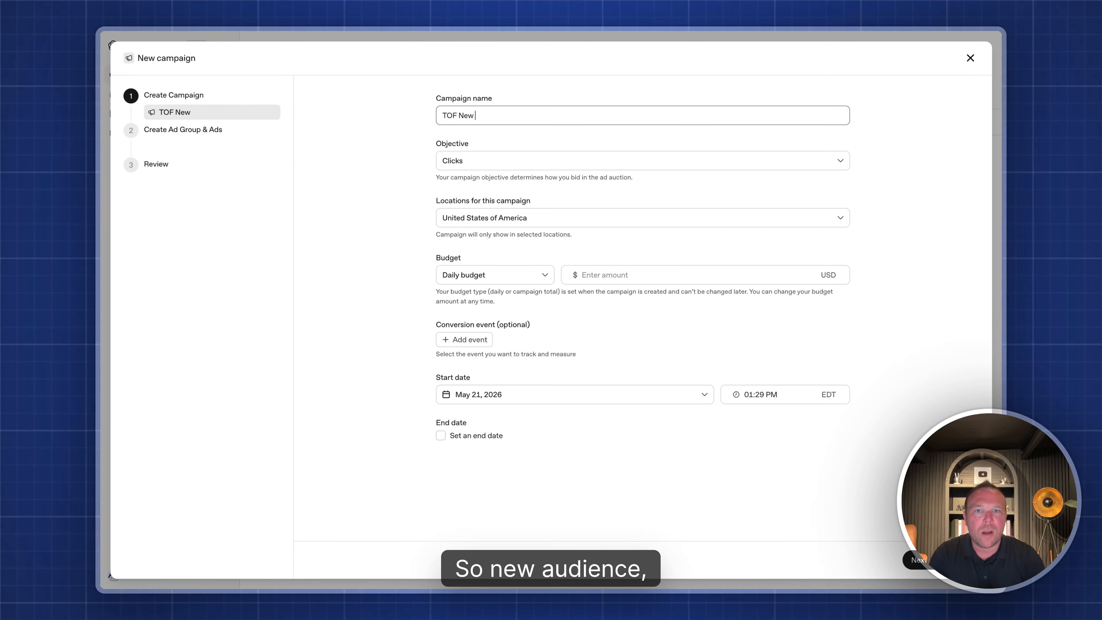
type(" Audience")
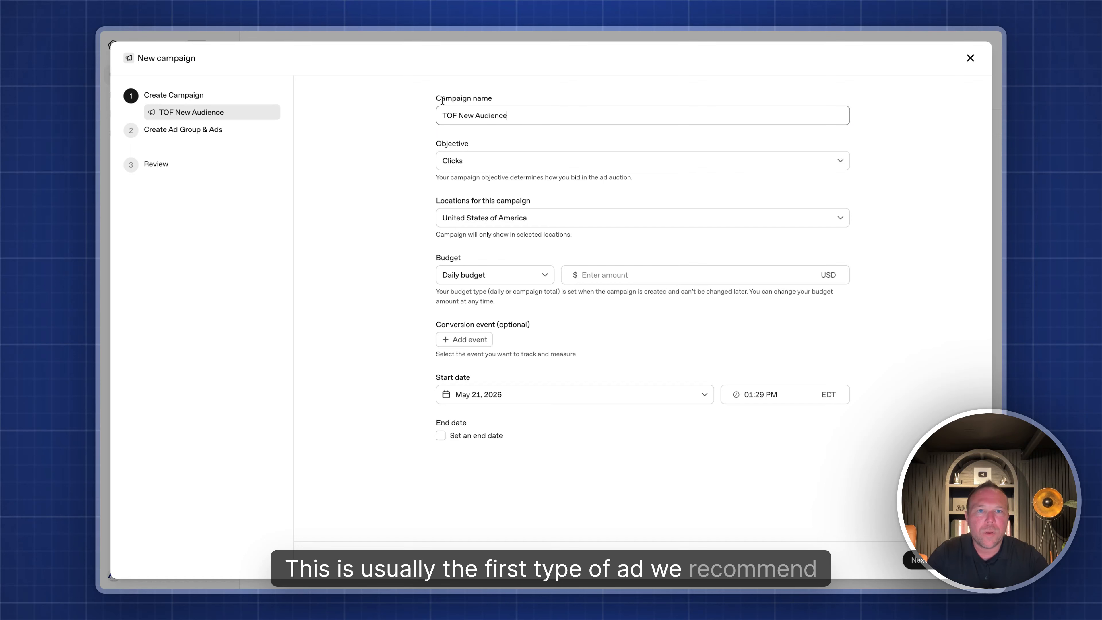
triple_click(455, 116)
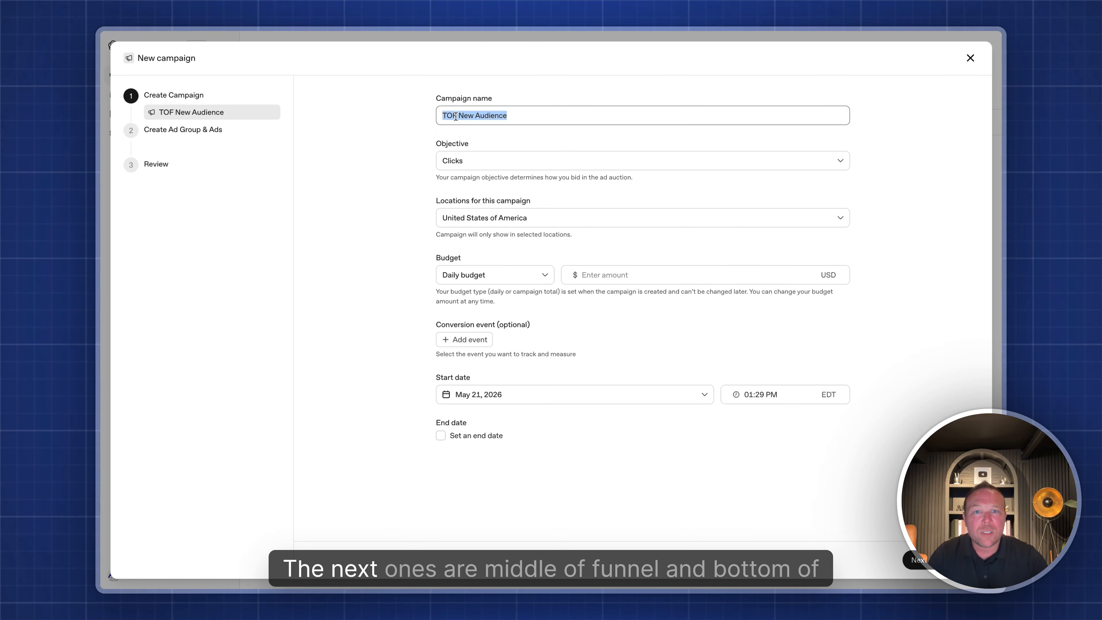
left_click(484, 165)
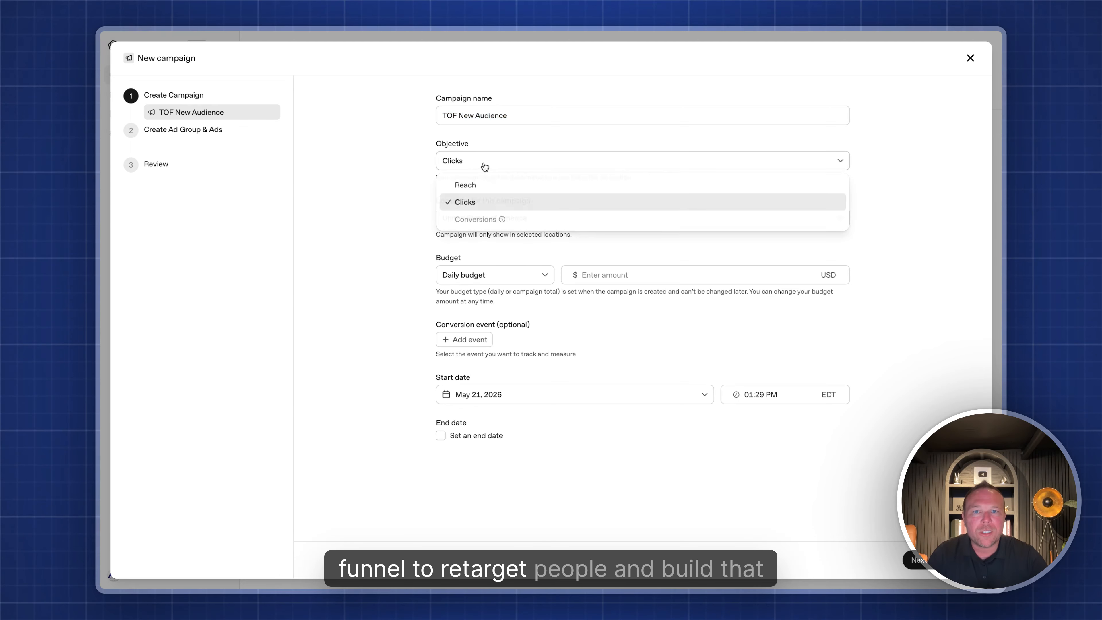
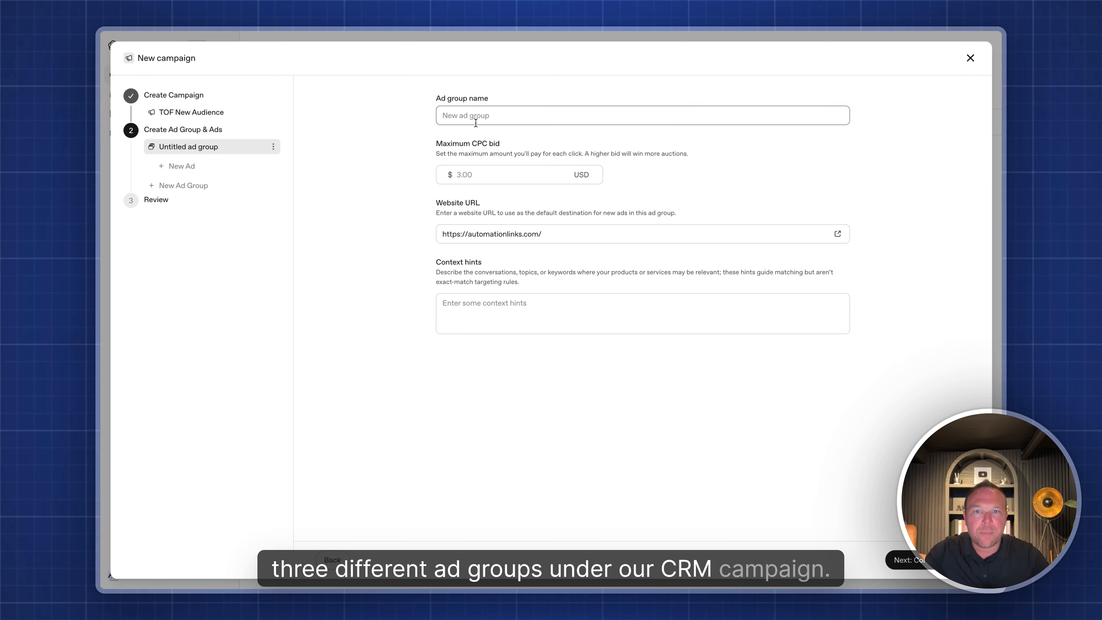
- Name the ad group 'TOF Ads Group 1' and try Maximum CPC bids of 30, 1, 3, 2 and 2.50
type("TOF")
type(" Ads Group 1")
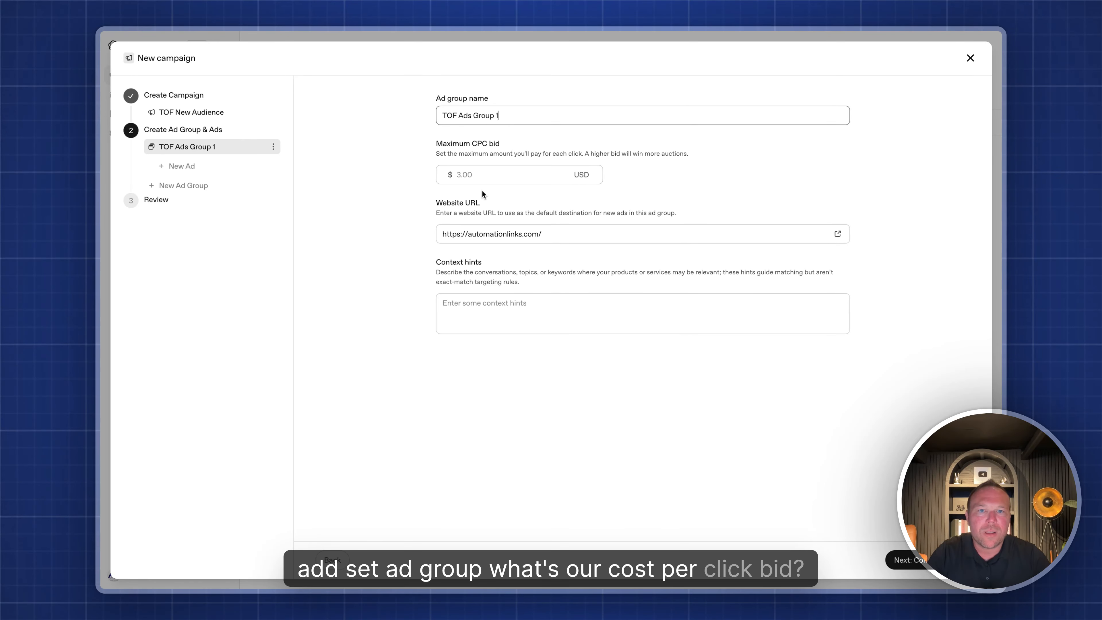
left_click(478, 170)
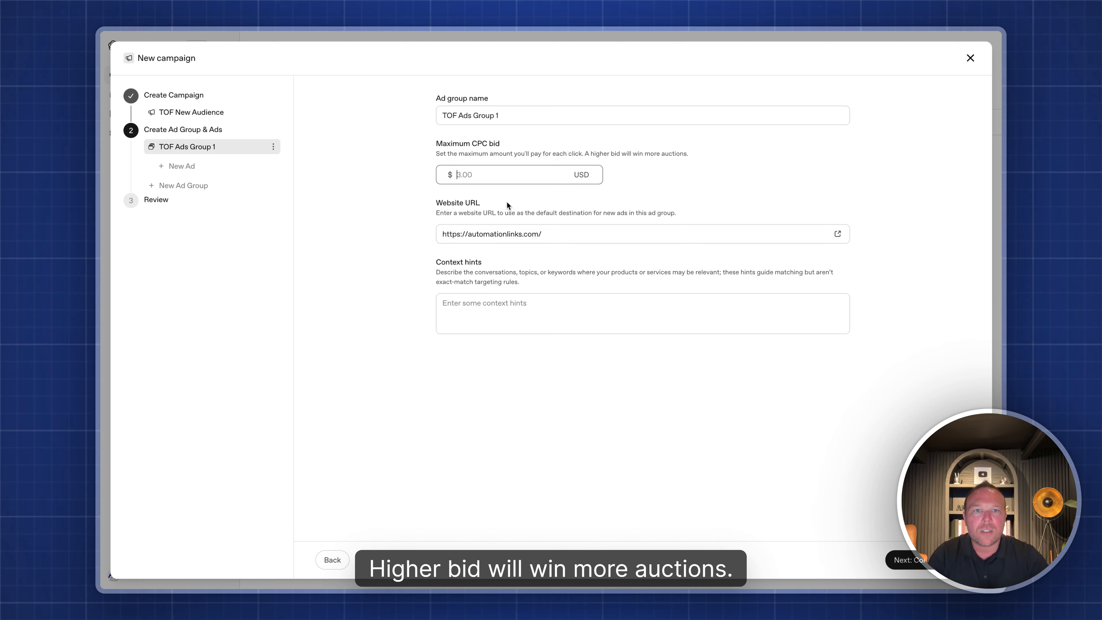
type("30")
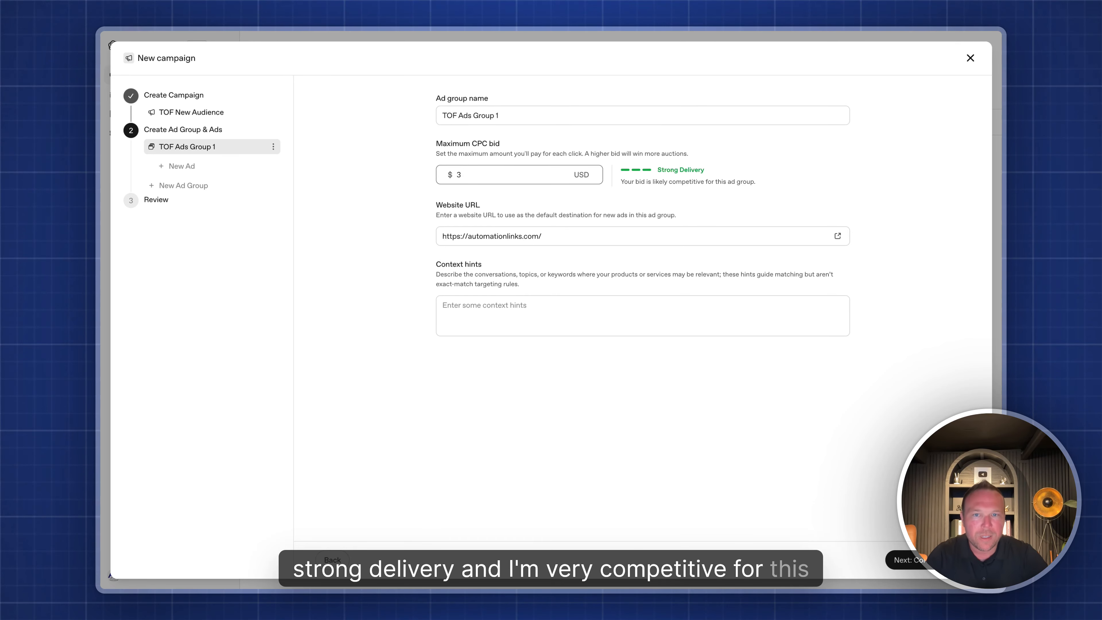
key("BackSpace")
type("1")
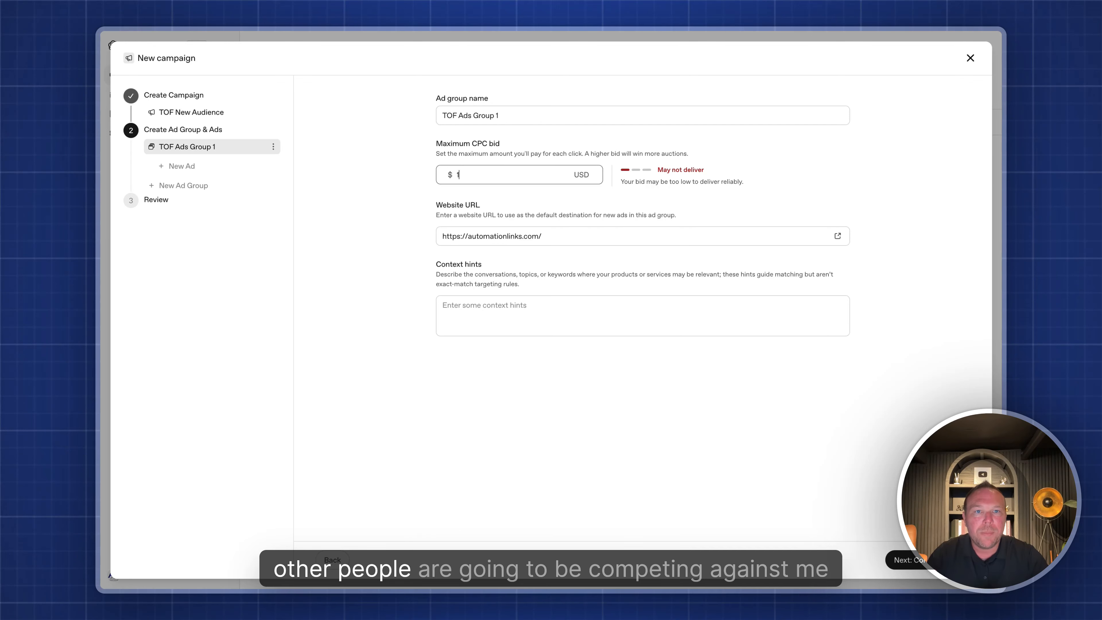
key("BackSpace")
type("3")
key("BackSpace")
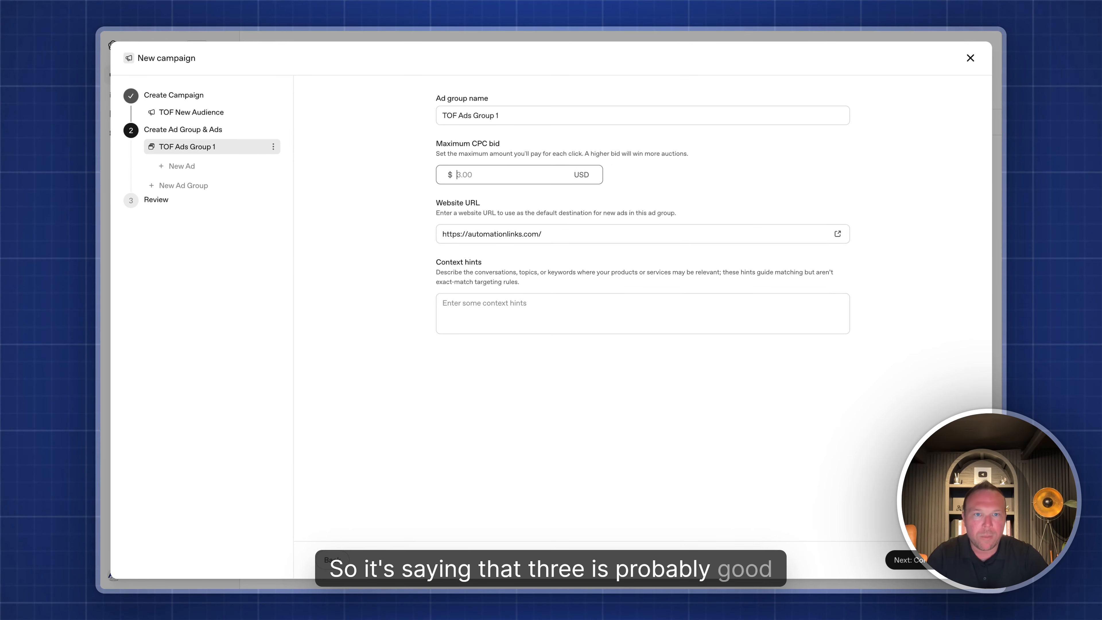
type("2")
key("BackSpace")
type("3")
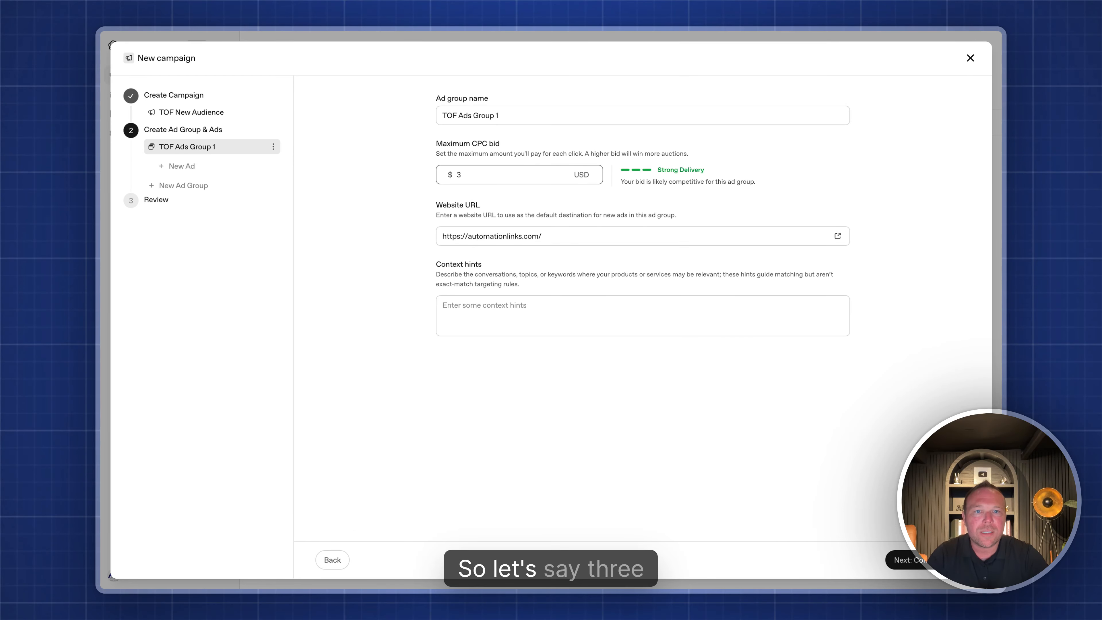
key("BackSpace")
type("2.5")
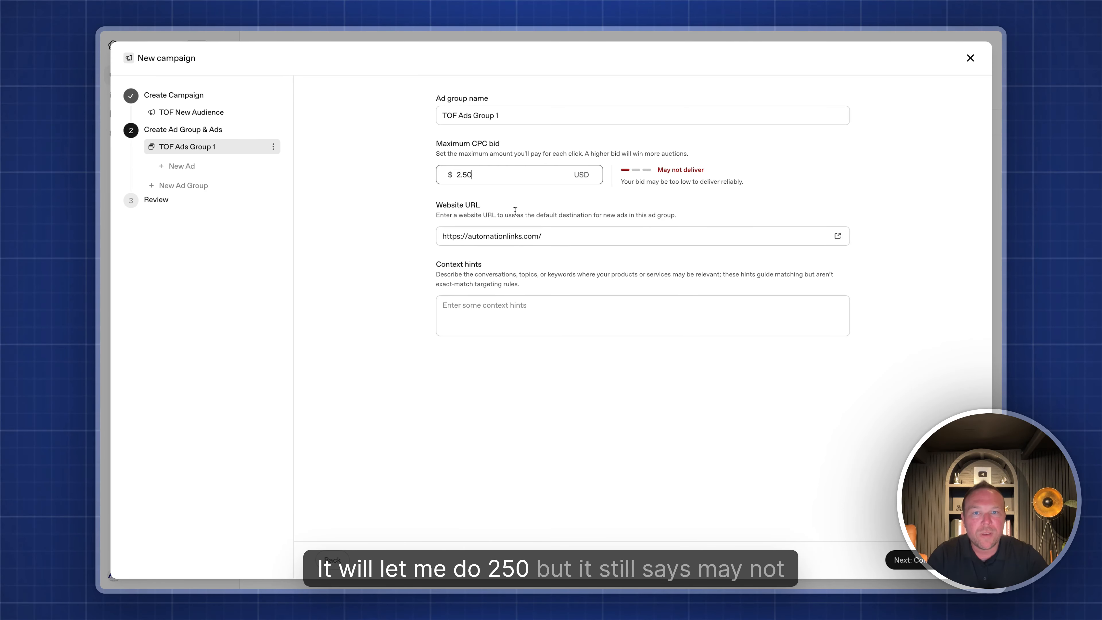
- Change the maximum CPC bid from 2.50 to a final 3 USD
left_click(529, 206)
left_click(470, 175)
key("BackSpace")
key("BackSpace")
key("BackSpace")
key("BackSpace")
type("3")
left_click(611, 213)
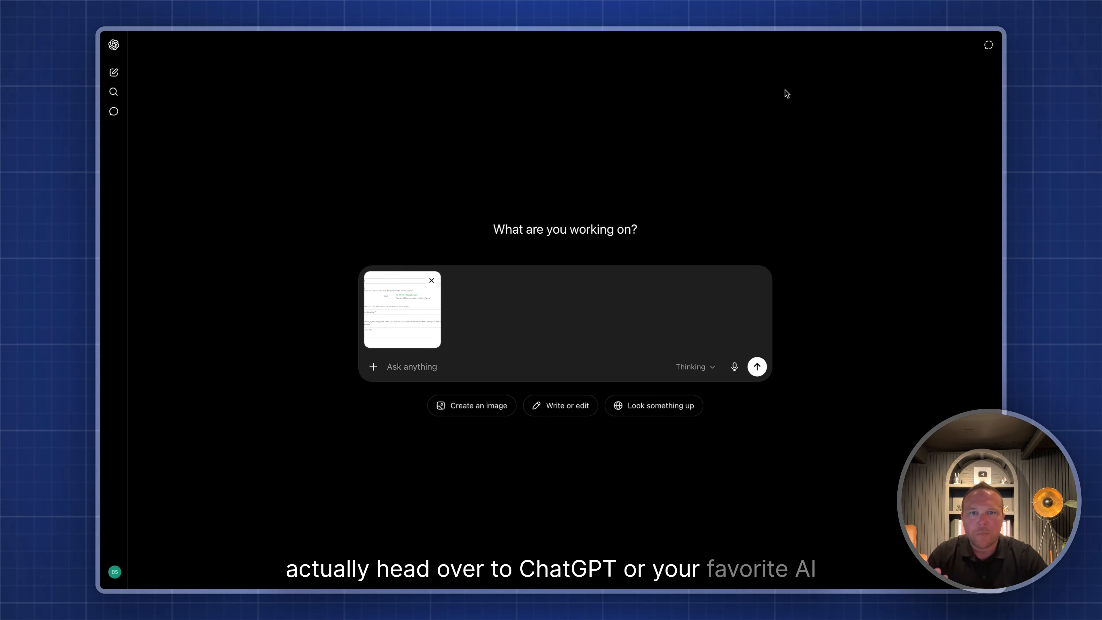
- Ask ChatGPT for ad group ideas based on the screenshot and read through its suggestions
left_click(445, 369)
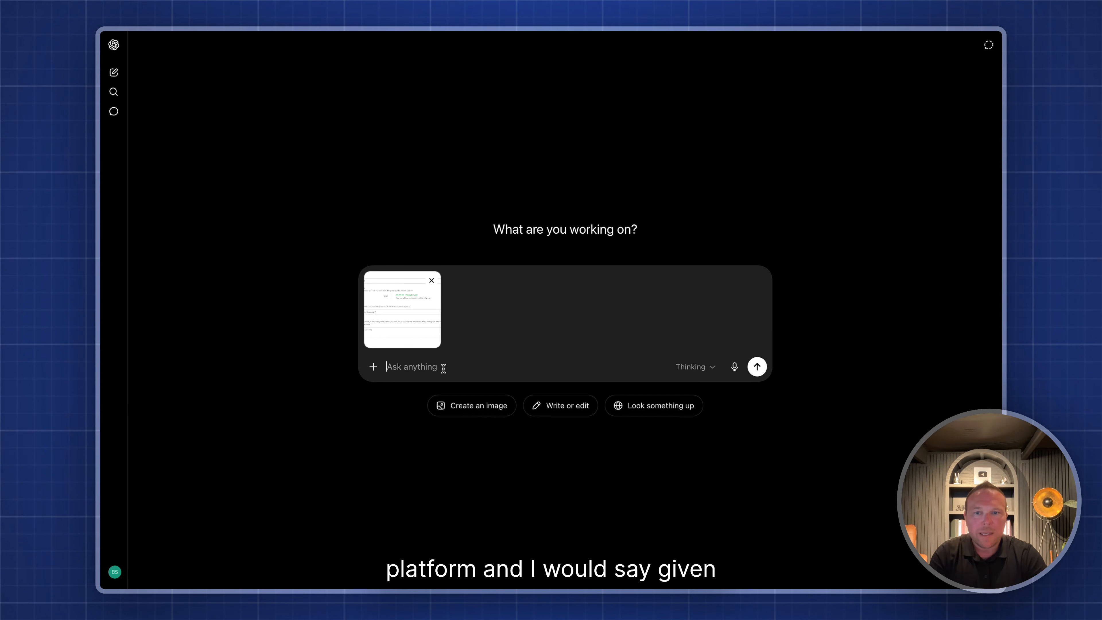
type("Given")
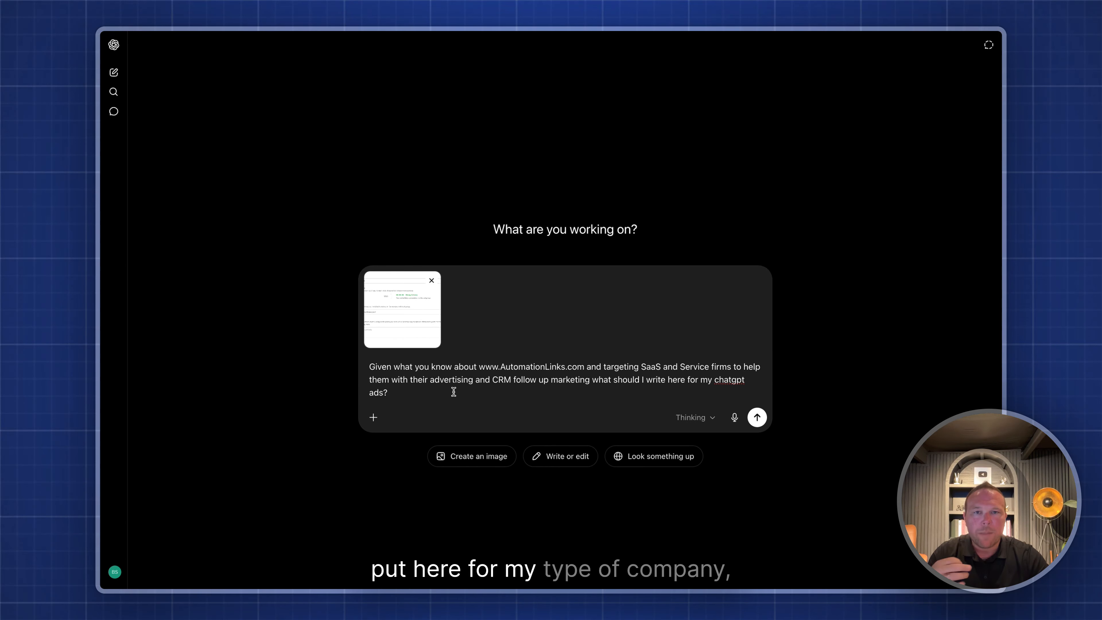
left_click(757, 417)
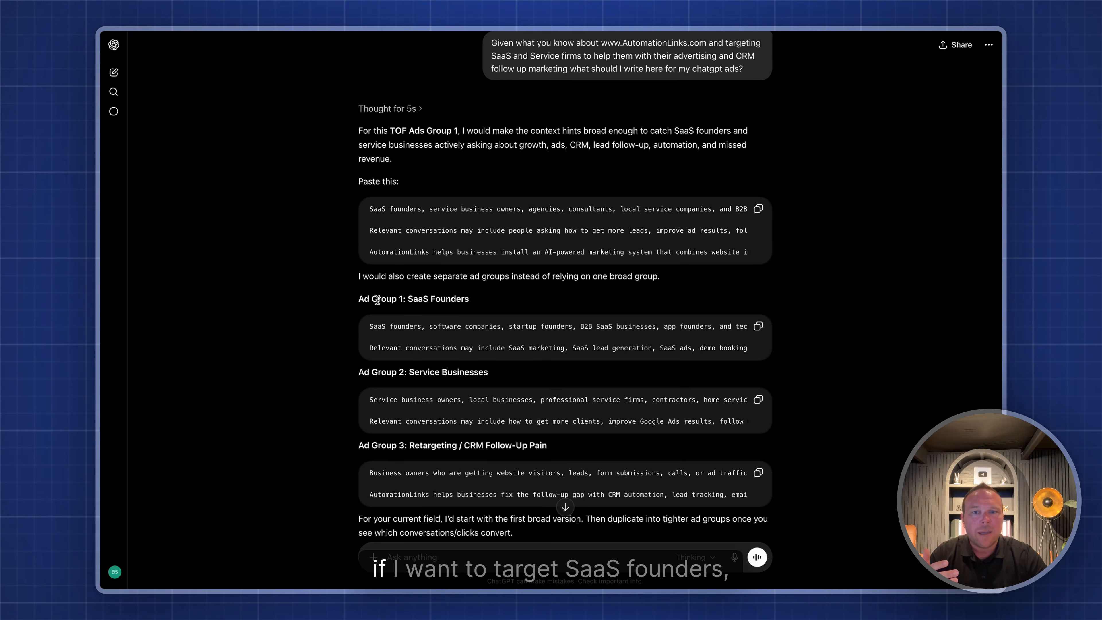
left_click_drag(377, 300, 529, 303)
left_click(528, 303)
scroll(528, 302, "down", 2)
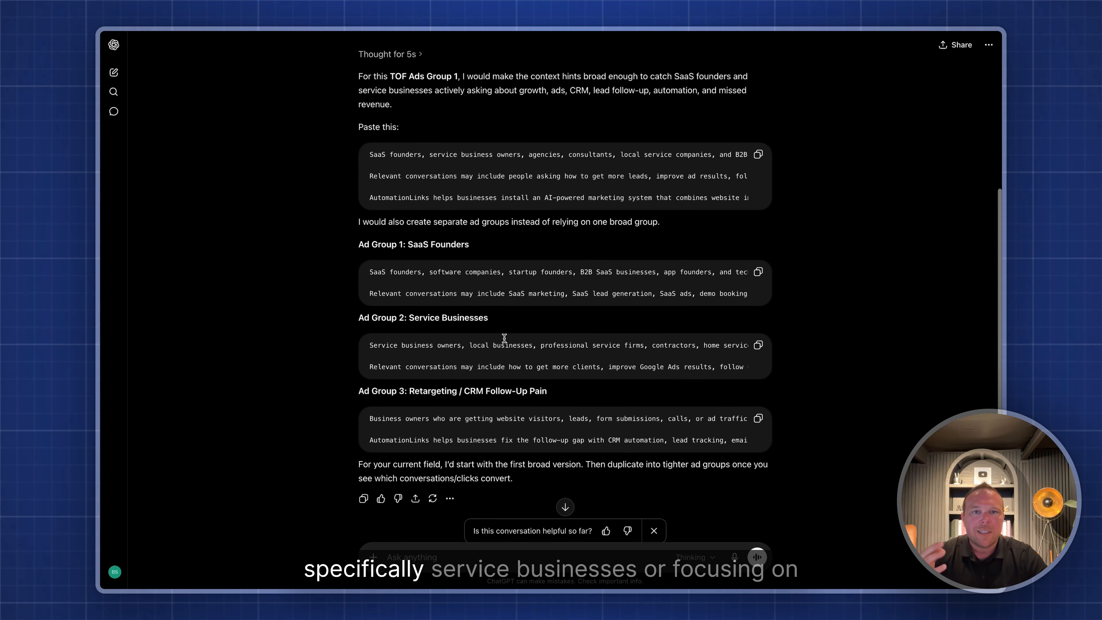
left_click_drag(428, 296, 488, 295)
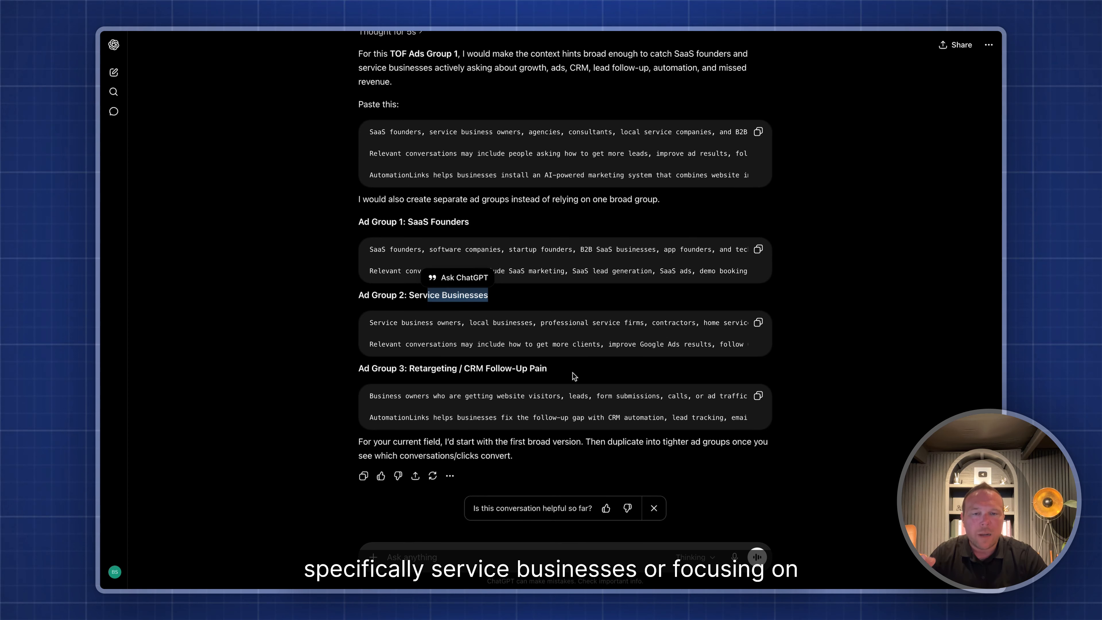
left_click(575, 298)
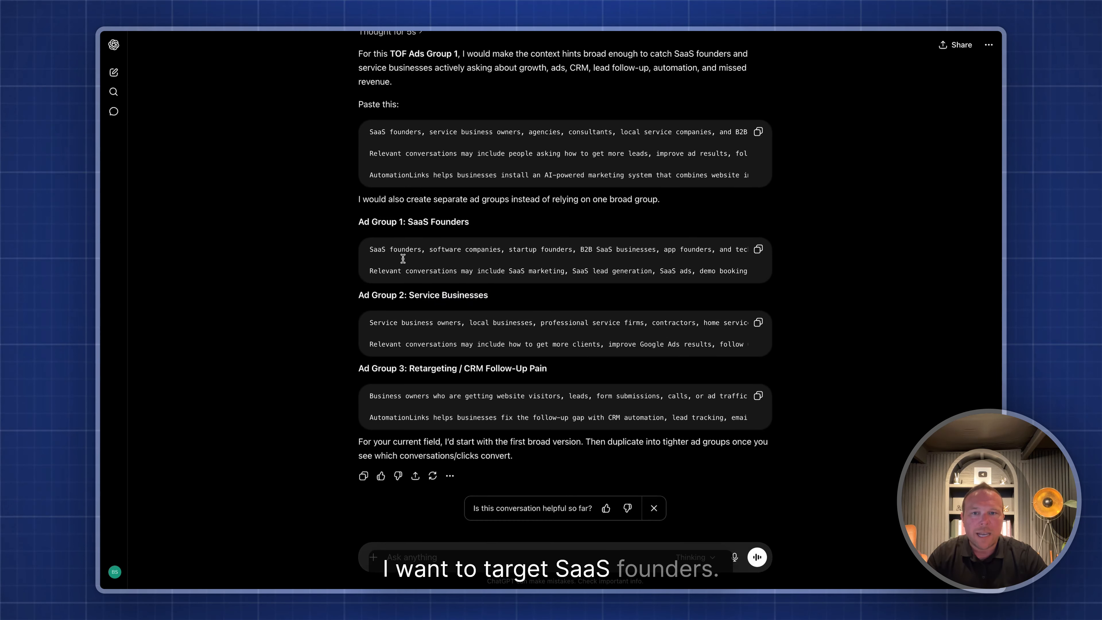
- Paste ChatGPT's SaaS Founders context hints into the ad group and rename it 'TOF SaaS Group 1'
left_click(758, 249)
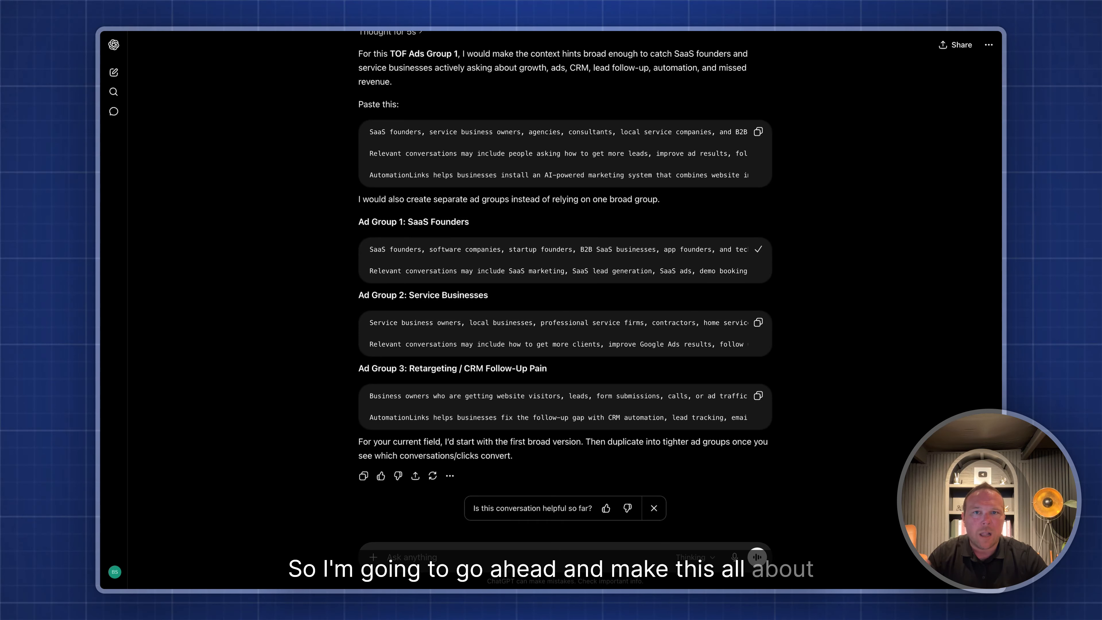
left_click(433, 31)
left_click(481, 315)
key("super+v")
left_click_drag(459, 114, 495, 115)
type("SaaS Group")
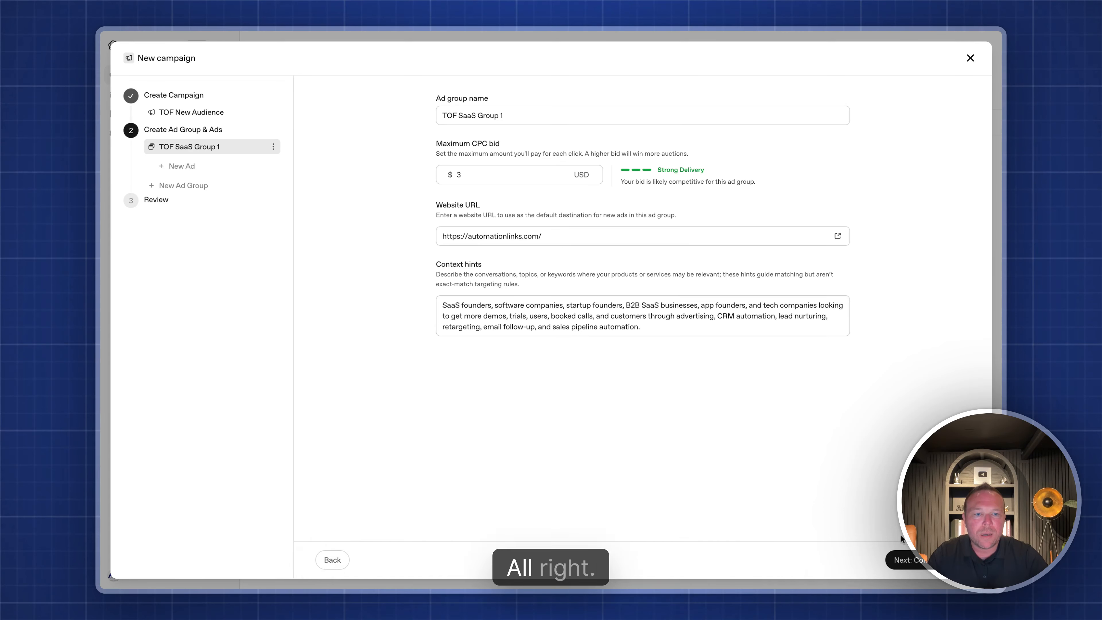
left_click(905, 558)
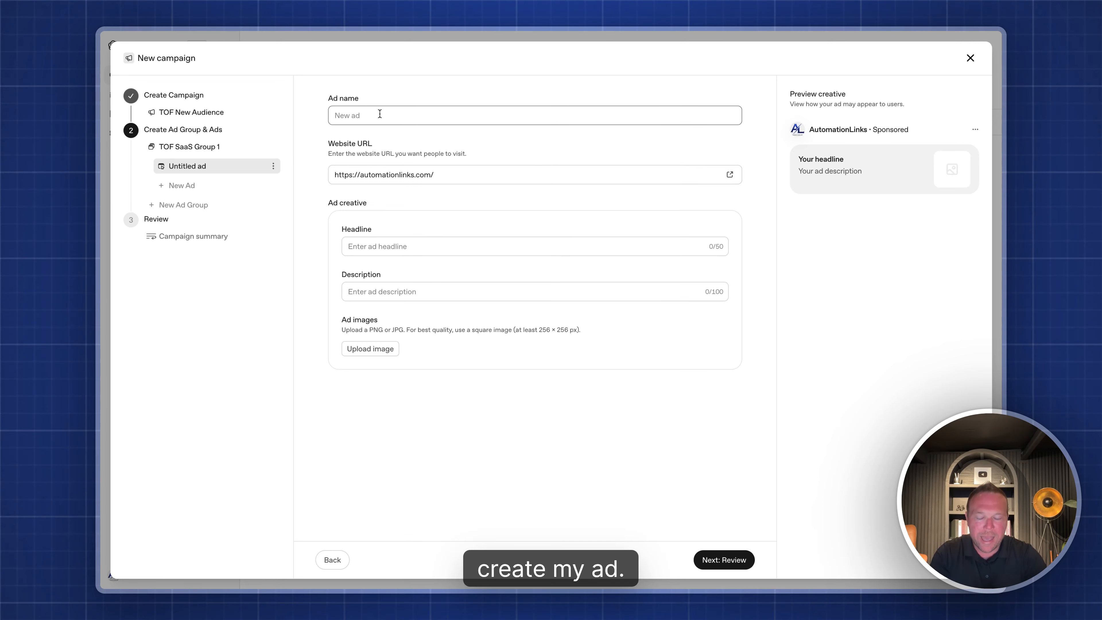
type("SaaS Ad 1")
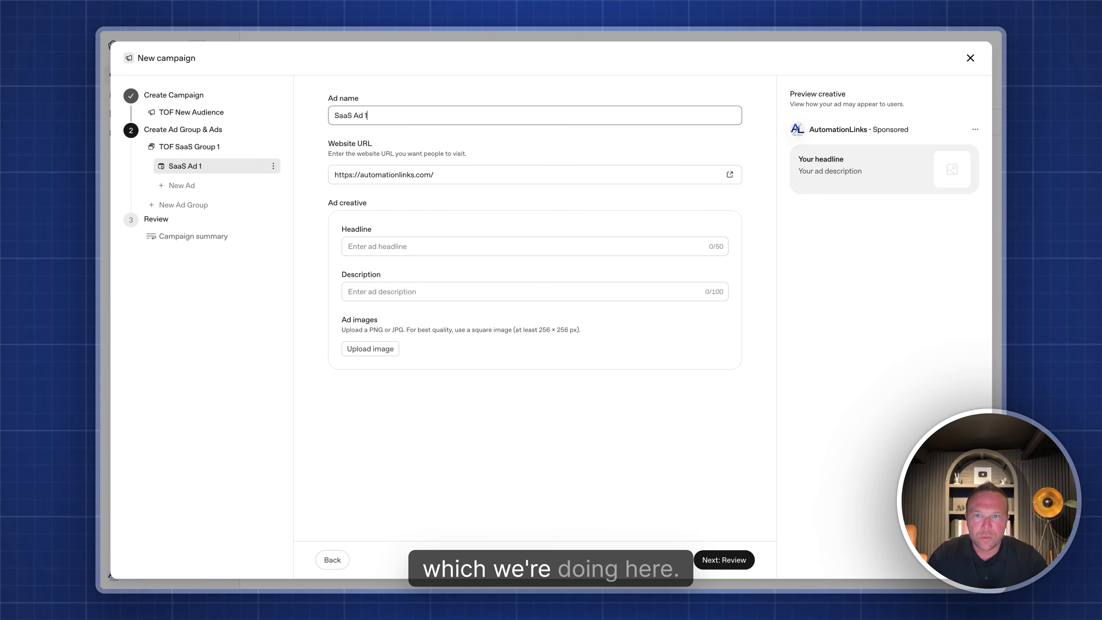
left_click(441, 175)
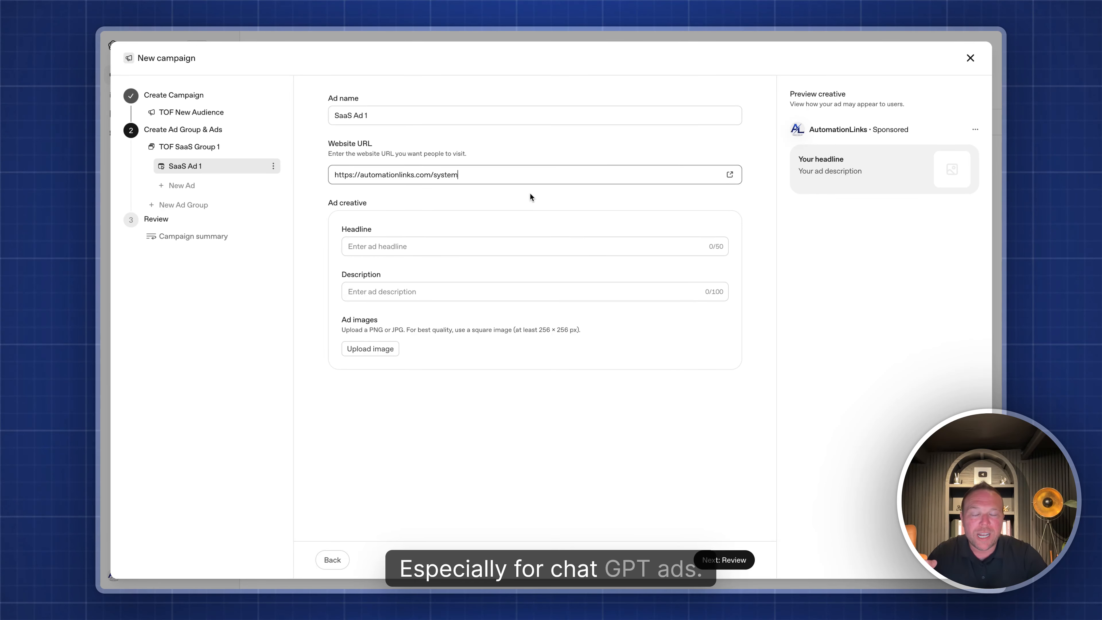
left_click(398, 247)
left_click(528, 91)
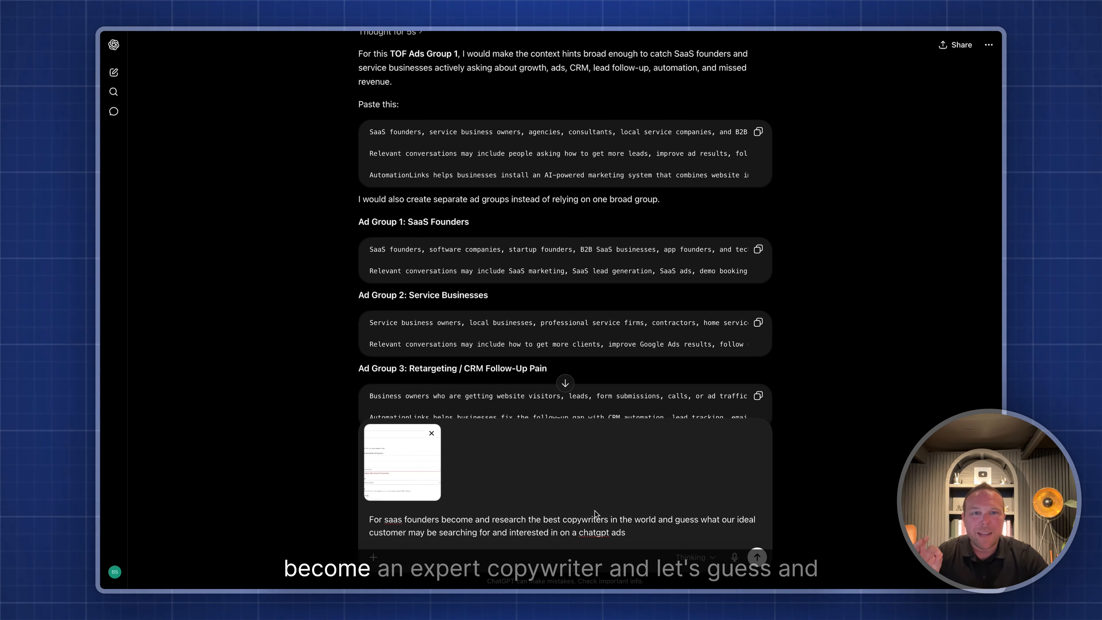
- Get SaaS ad copy from ChatGPT and paste the headline 'Turn SaaS Leads Into Demos' into the ad
left_click(756, 557)
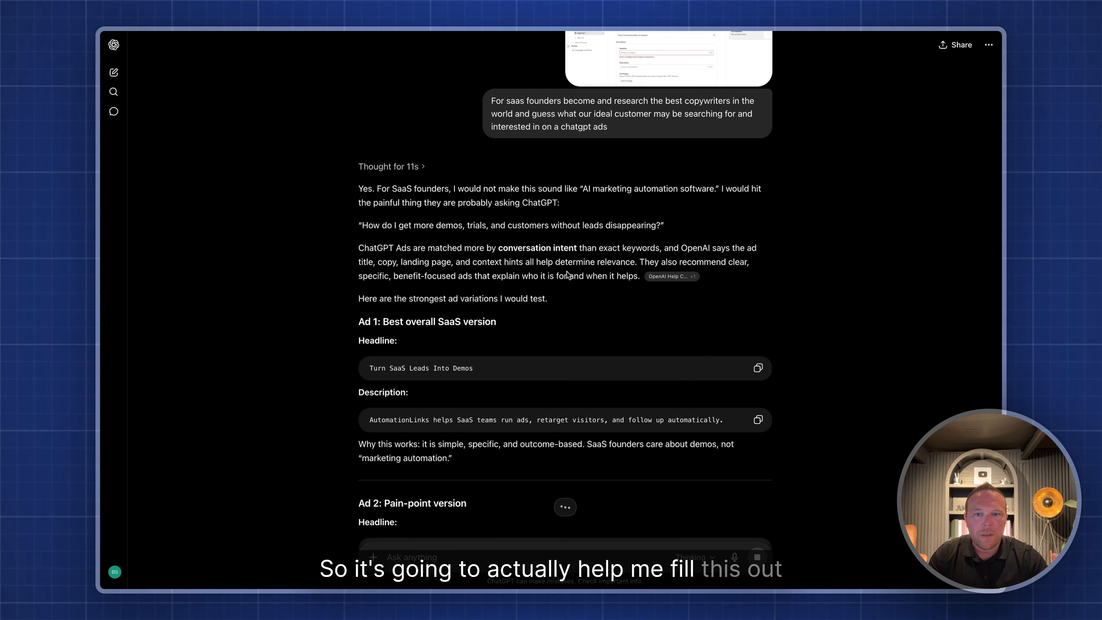
scroll(568, 278, "down", 2)
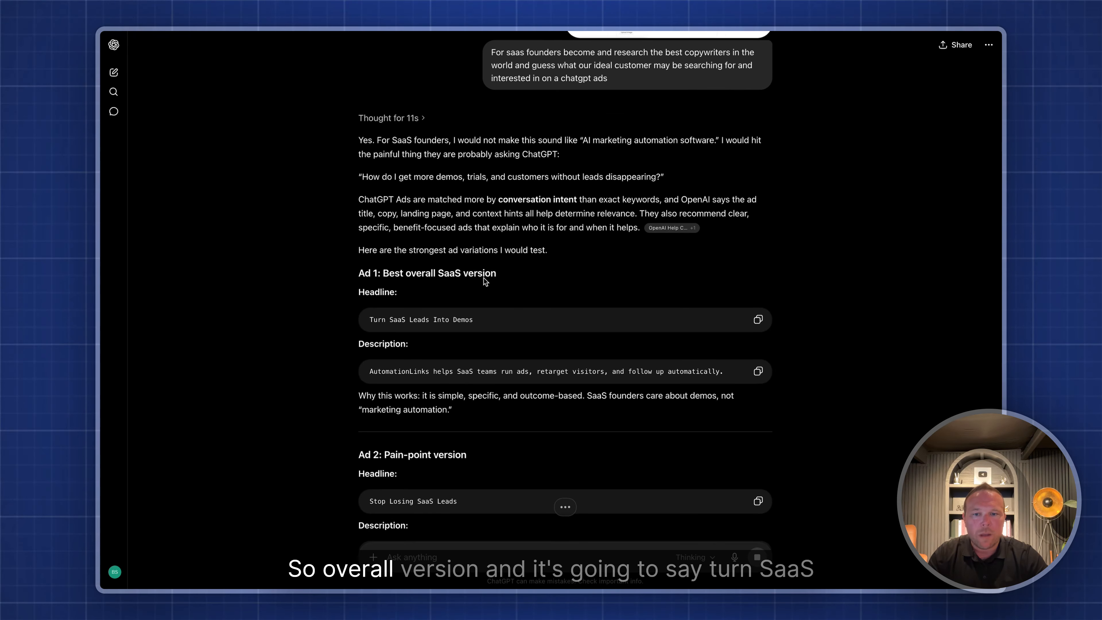
scroll(482, 278, "down", 2)
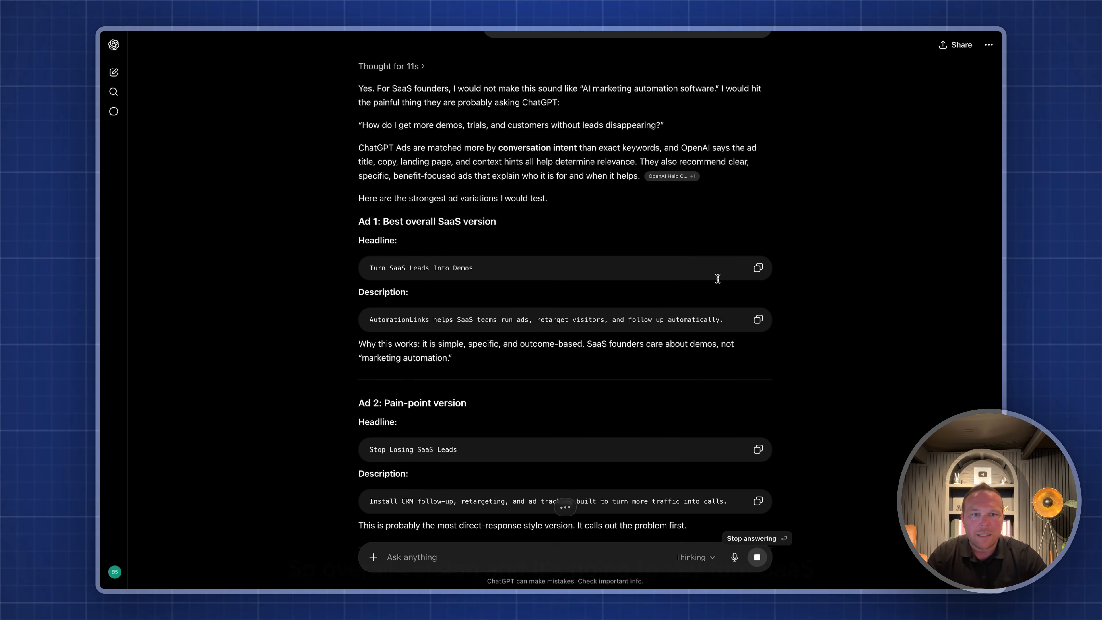
left_click(757, 267)
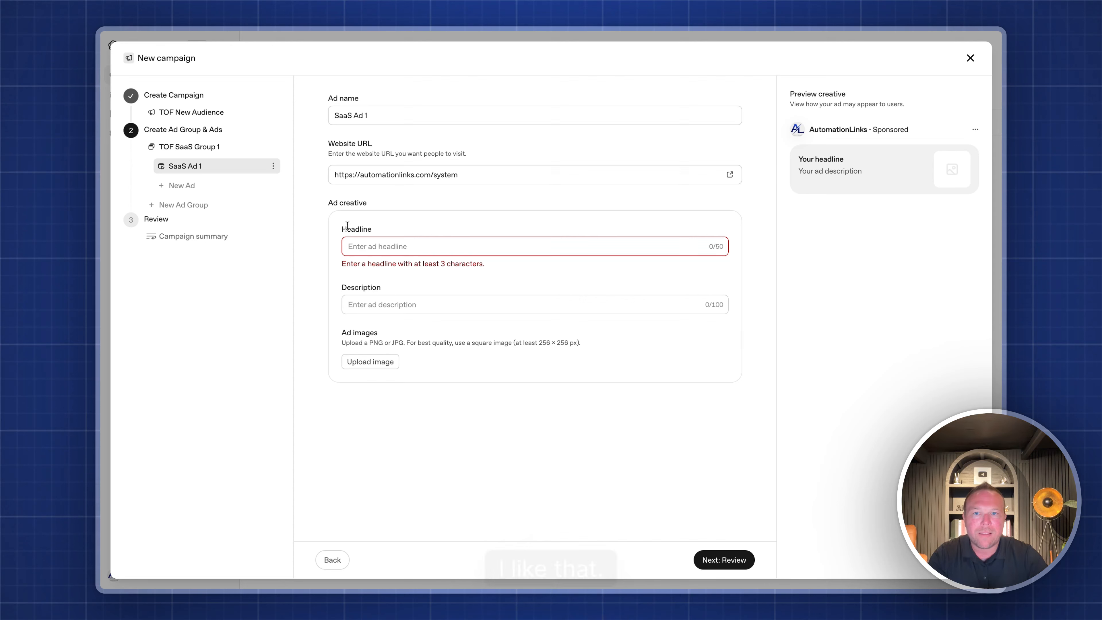
key("ctrl+v")
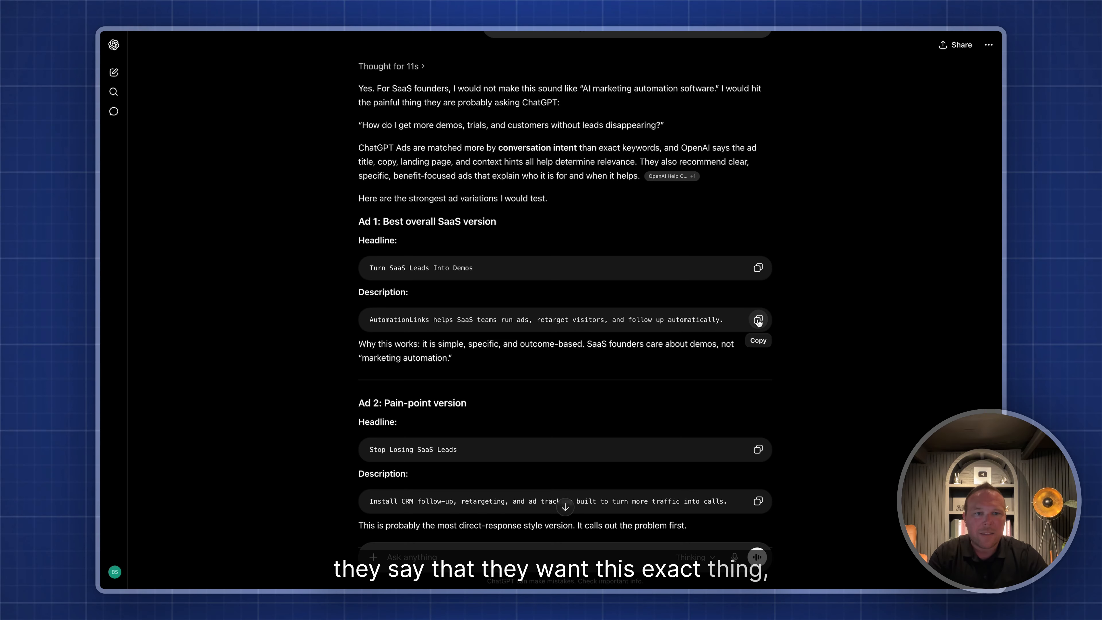
- Paste ChatGPT's suggested description into SaaS Ad 1, note the 256 × 256 px image size, and proceed to Review
left_click(758, 320)
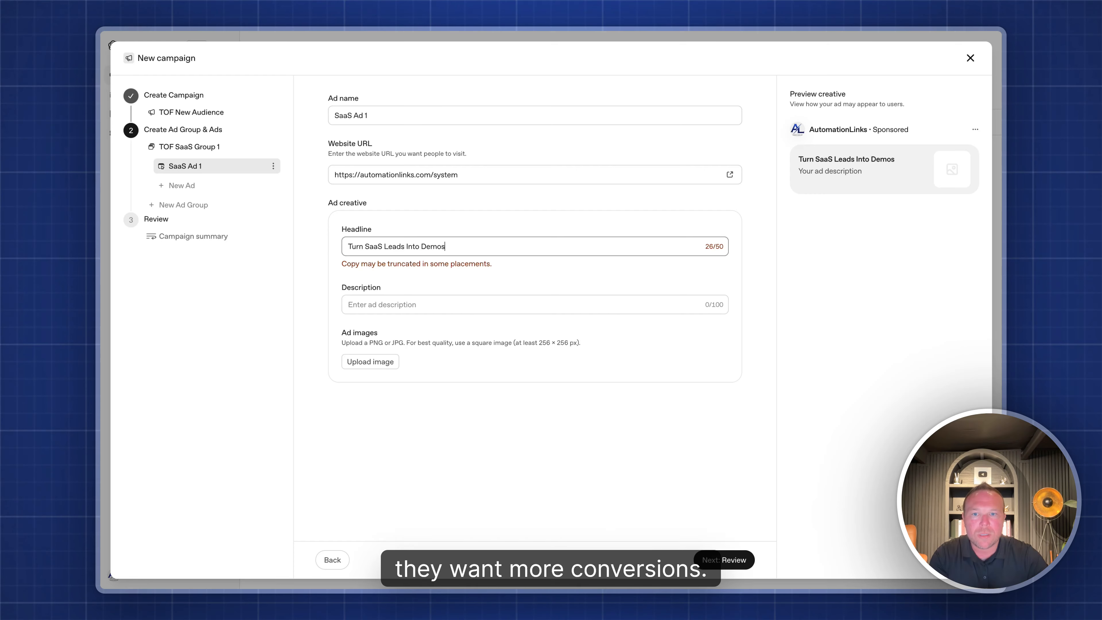
left_click(405, 313)
key("ctrl+v")
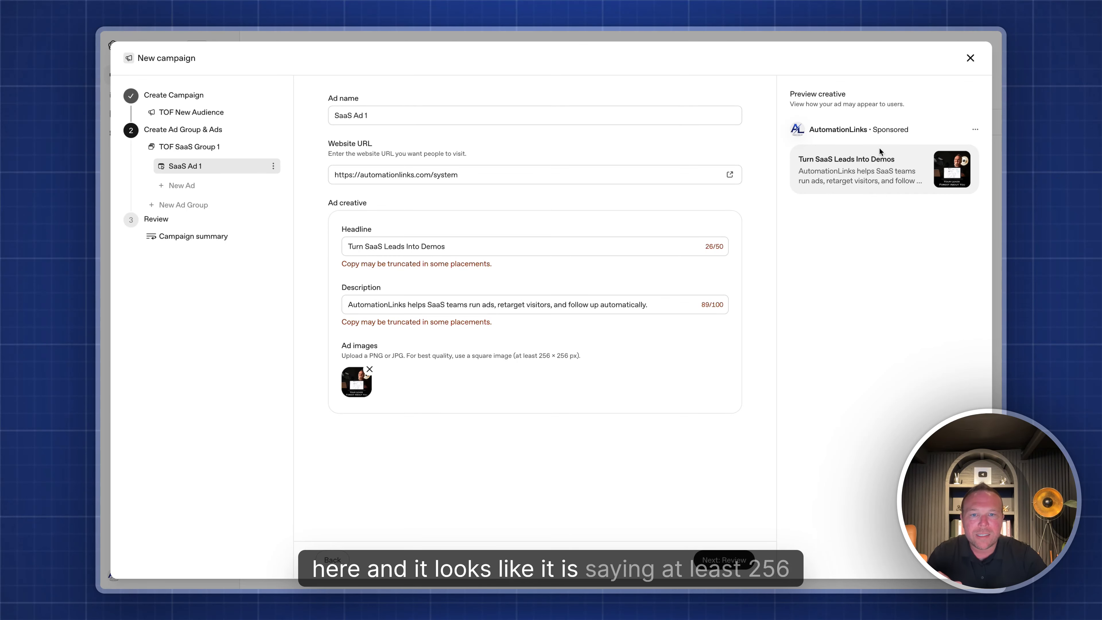
left_click_drag(539, 355, 611, 358)
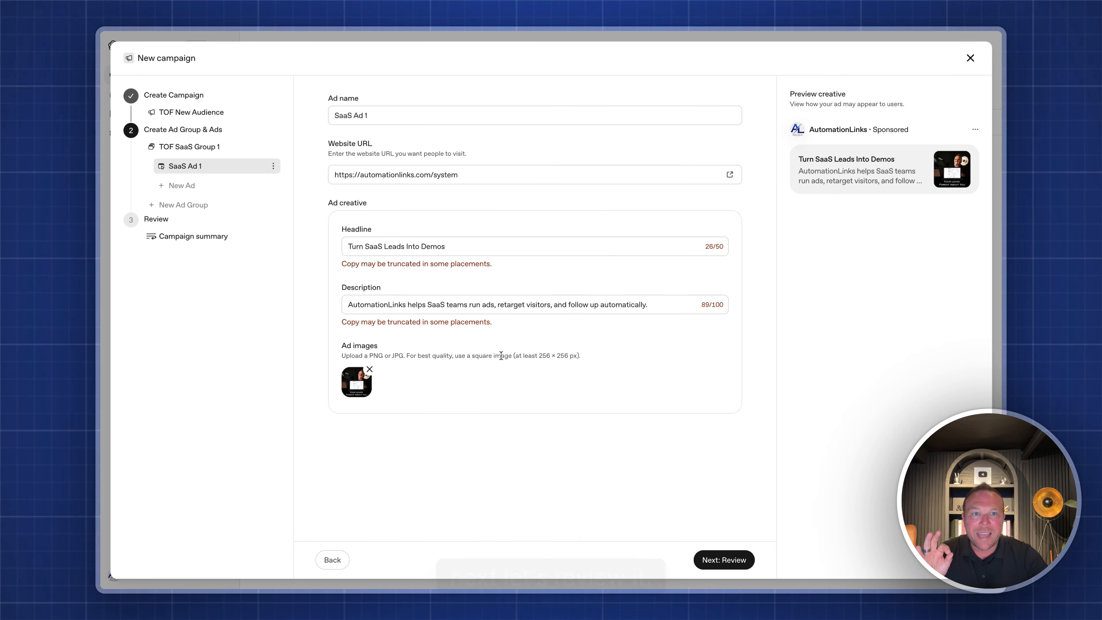
left_click(722, 559)
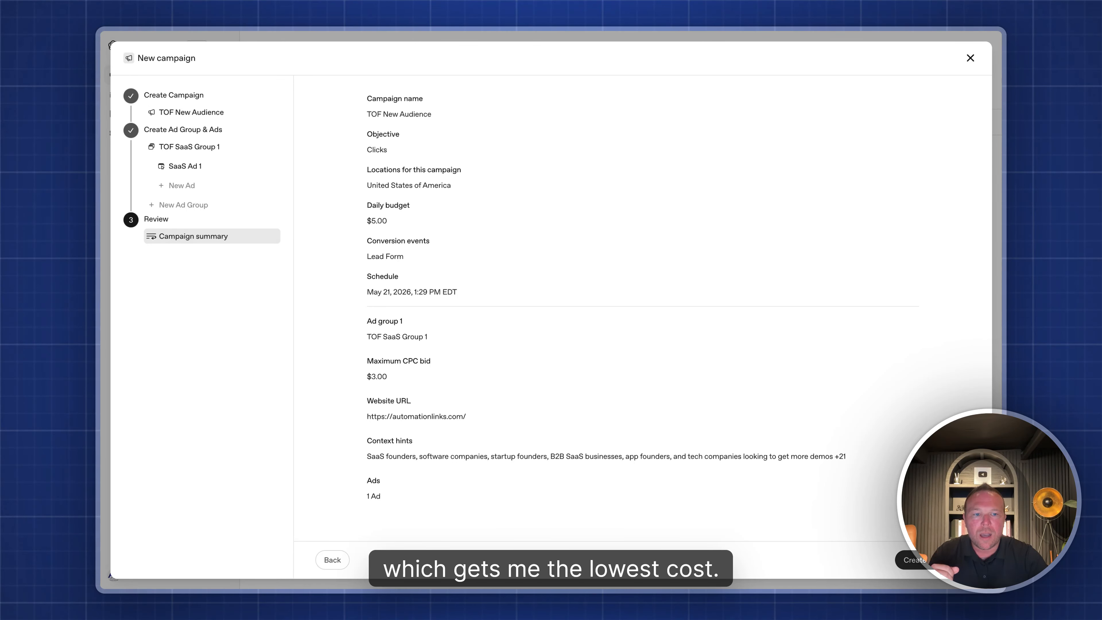
- Submit the reviewed TOF New Audience campaign with Create
left_click(930, 559)
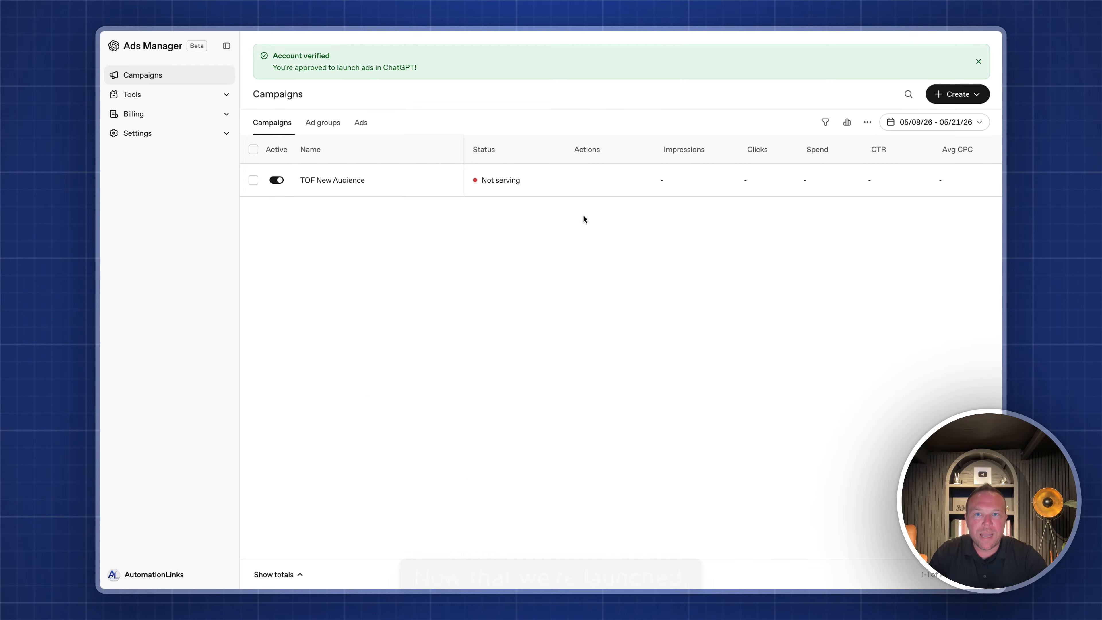
- Scroll across the Campaigns table to review TOF New Audience's Spend, CTR, Avg CPC, Budget and Conversions
mouse_move(490, 180)
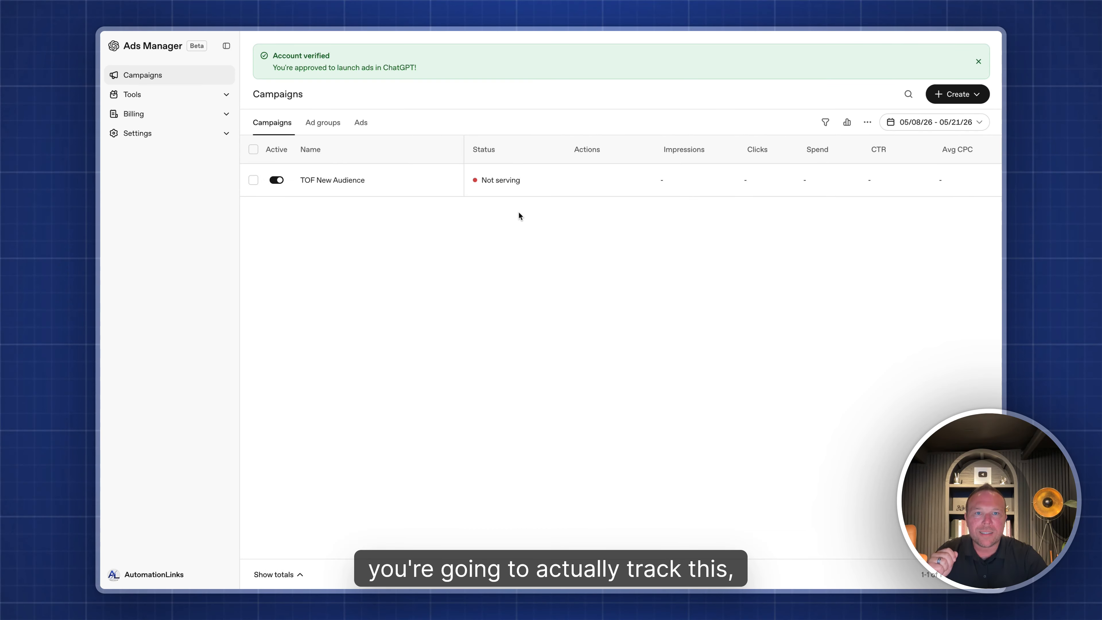
scroll(674, 189, "right", 10)
scroll(667, 185, "left", 10)
scroll(666, 184, "right", 10)
scroll(665, 183, "left", 10)
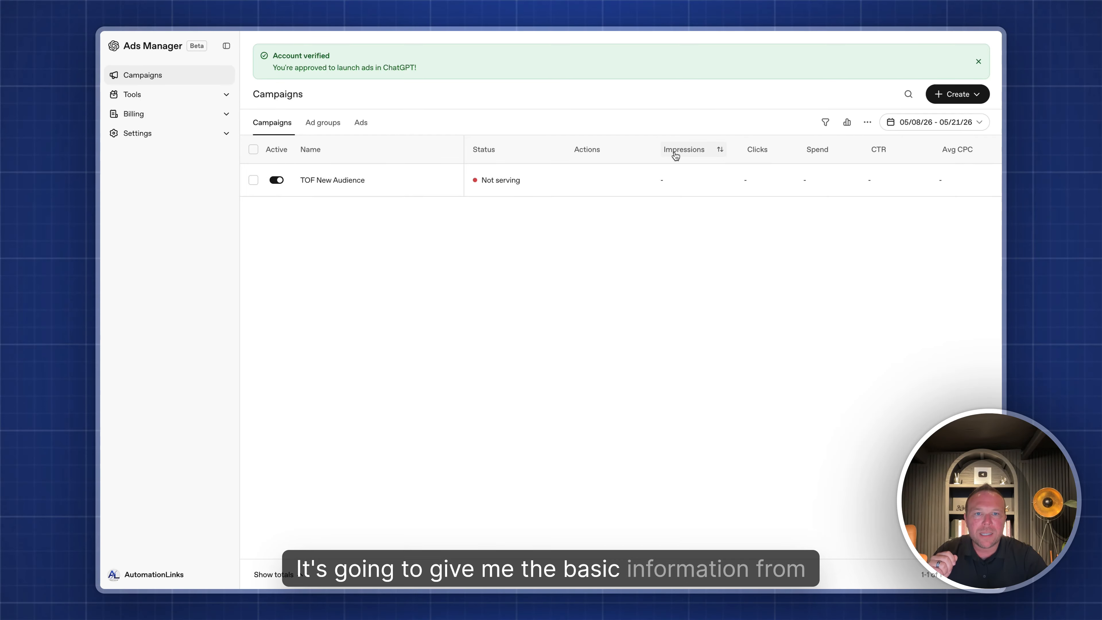
scroll(763, 149, "right", 6)
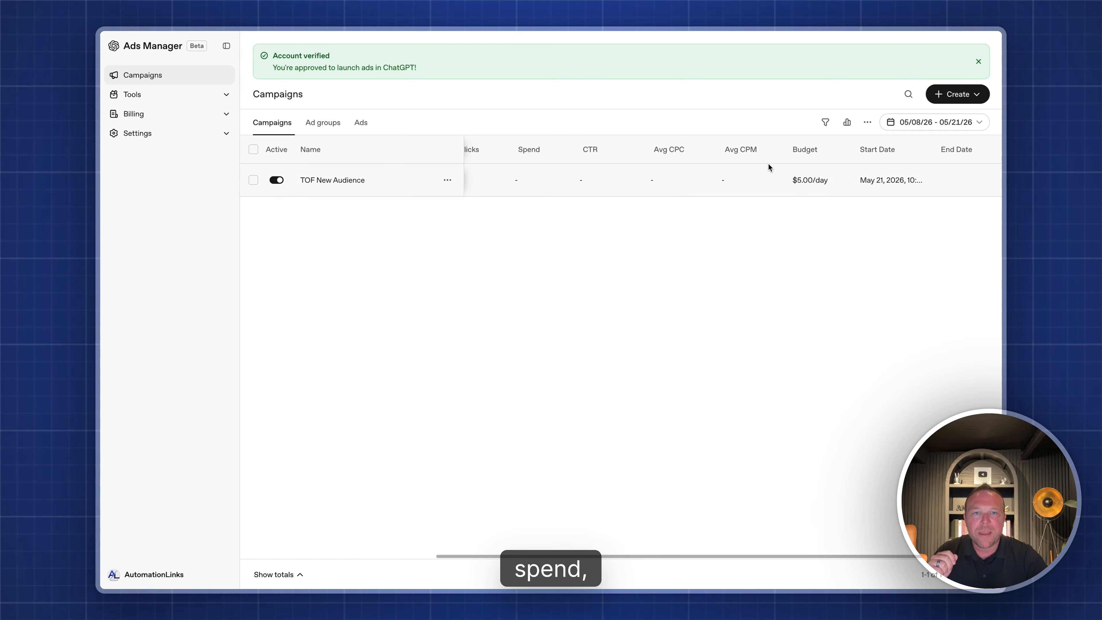
scroll(764, 164, "right", 3)
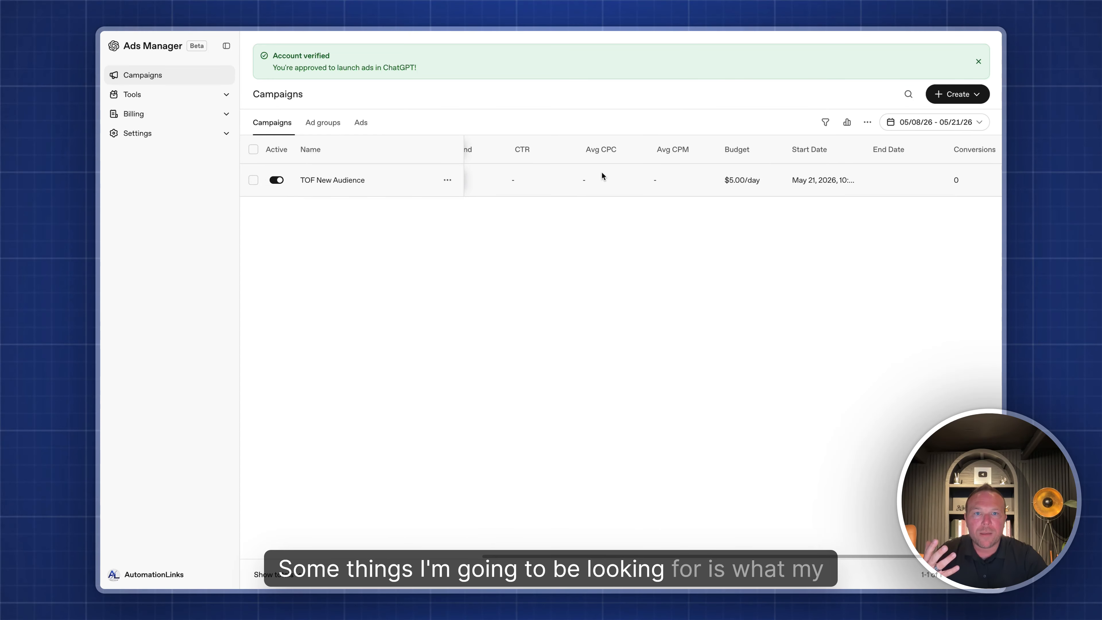
scroll(598, 173, "left", 1)
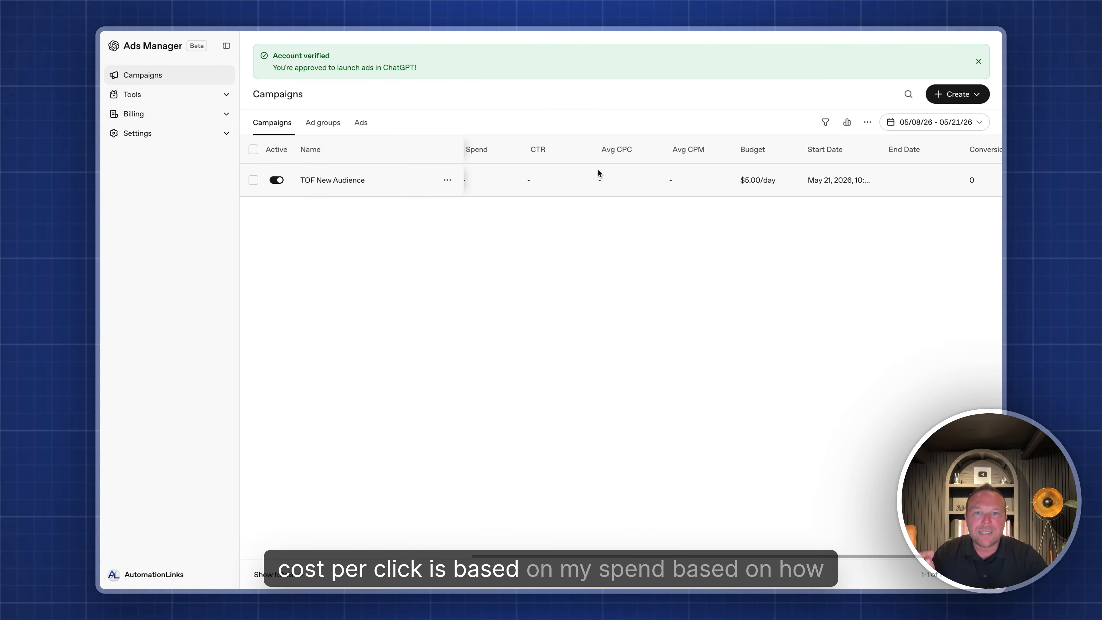
scroll(581, 176, "right", 2)
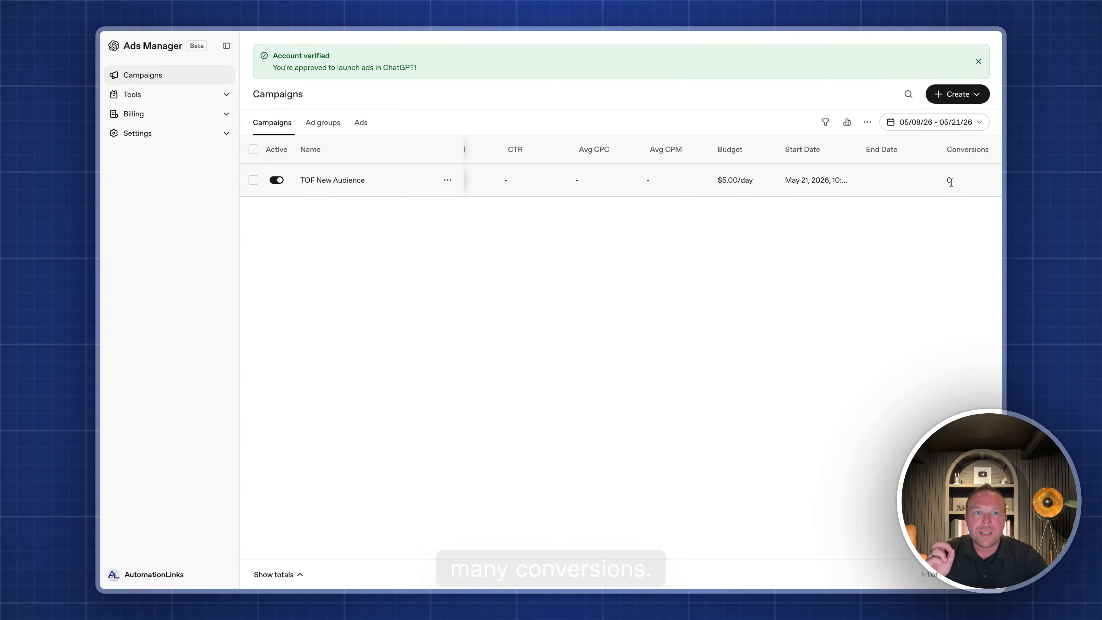
- Open the Metric Trends insights and view which metrics the trend chart offers
left_click(828, 125)
left_click(847, 122)
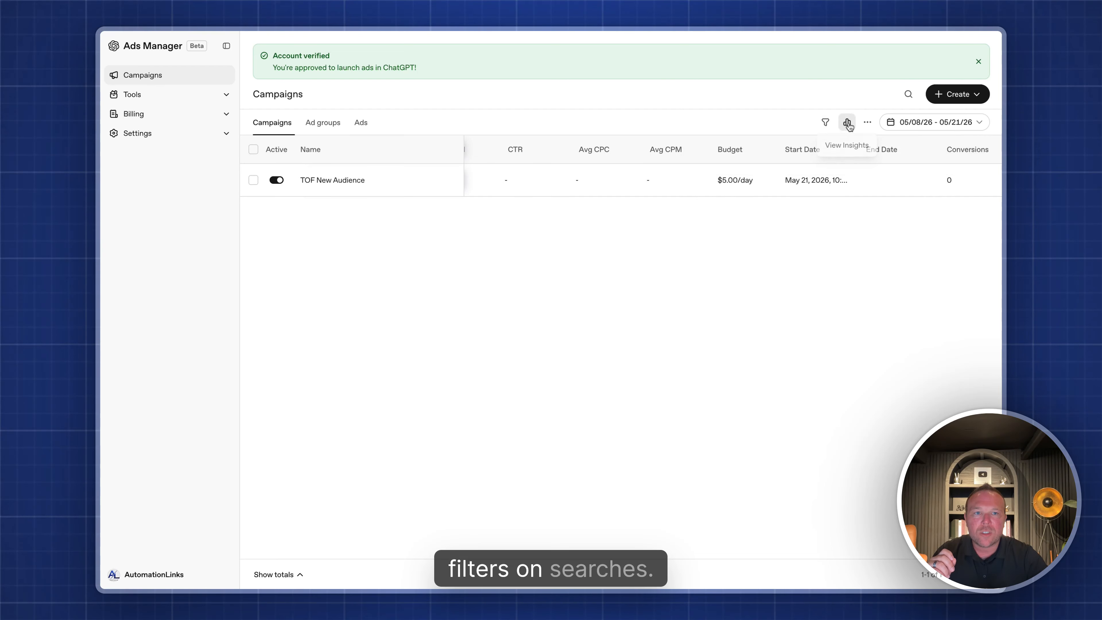
left_click(896, 181)
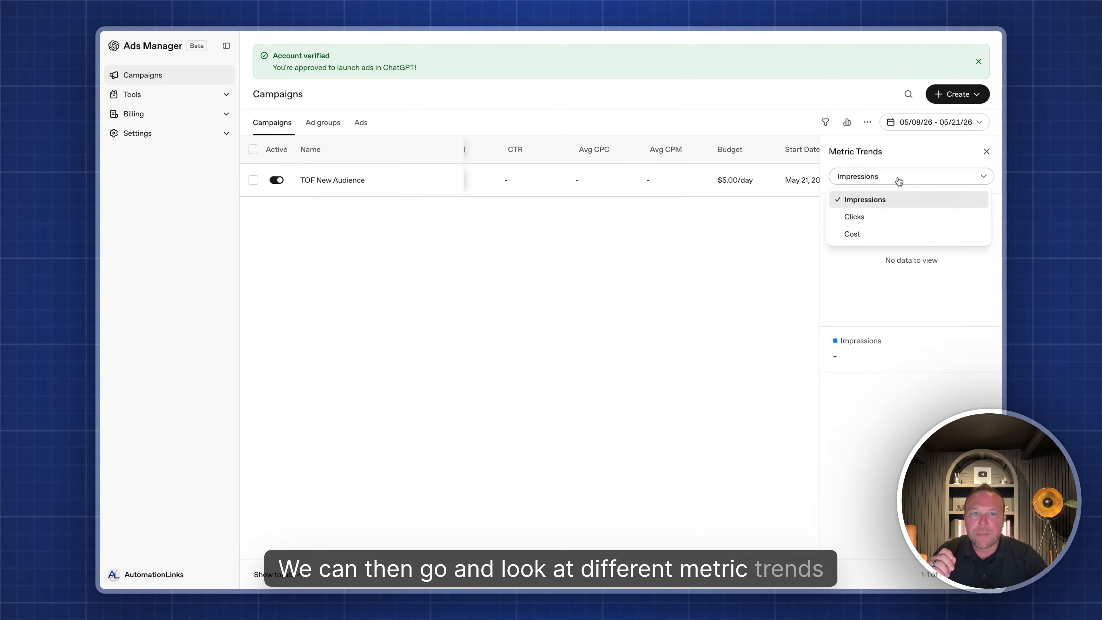
- Try moving the Impressions column in Edit columns, then close the settings without changing the order
left_click(867, 122)
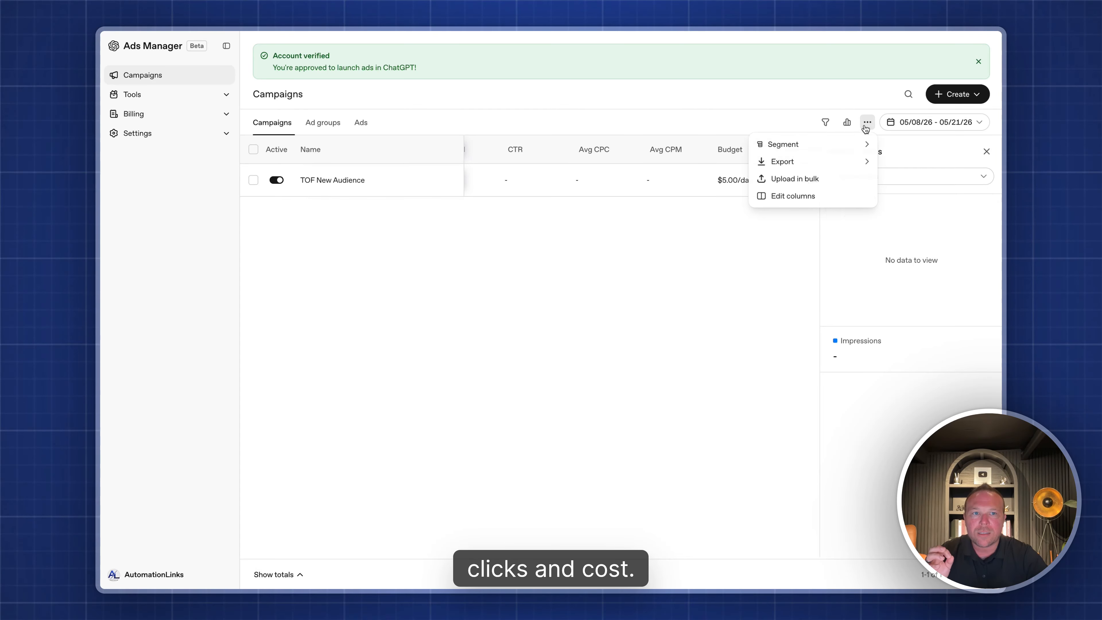
mouse_move(822, 148)
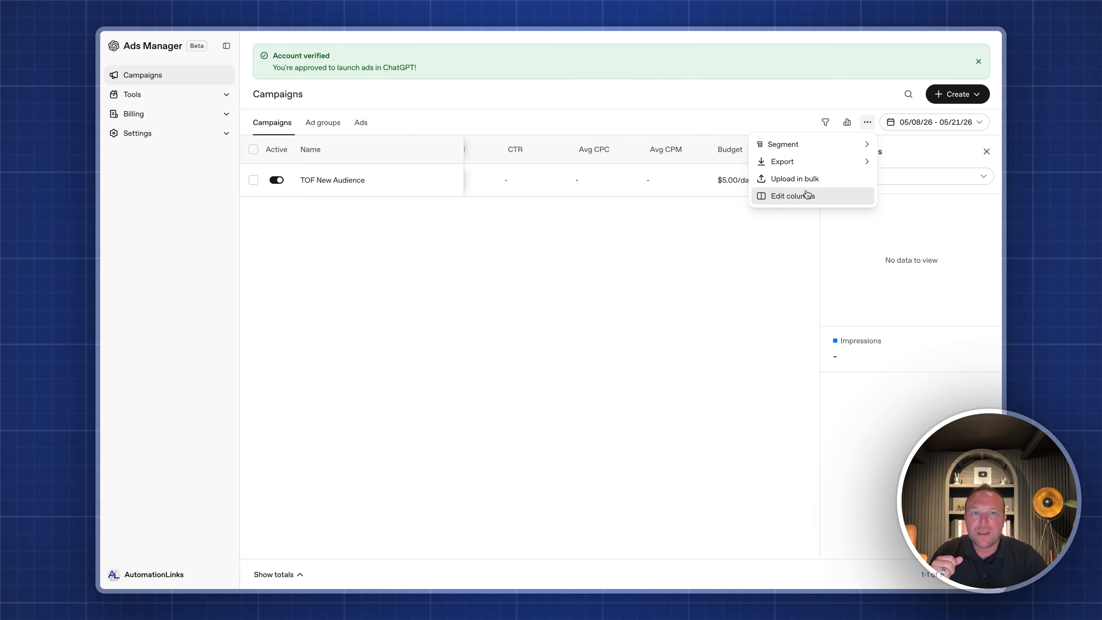
left_click(806, 199)
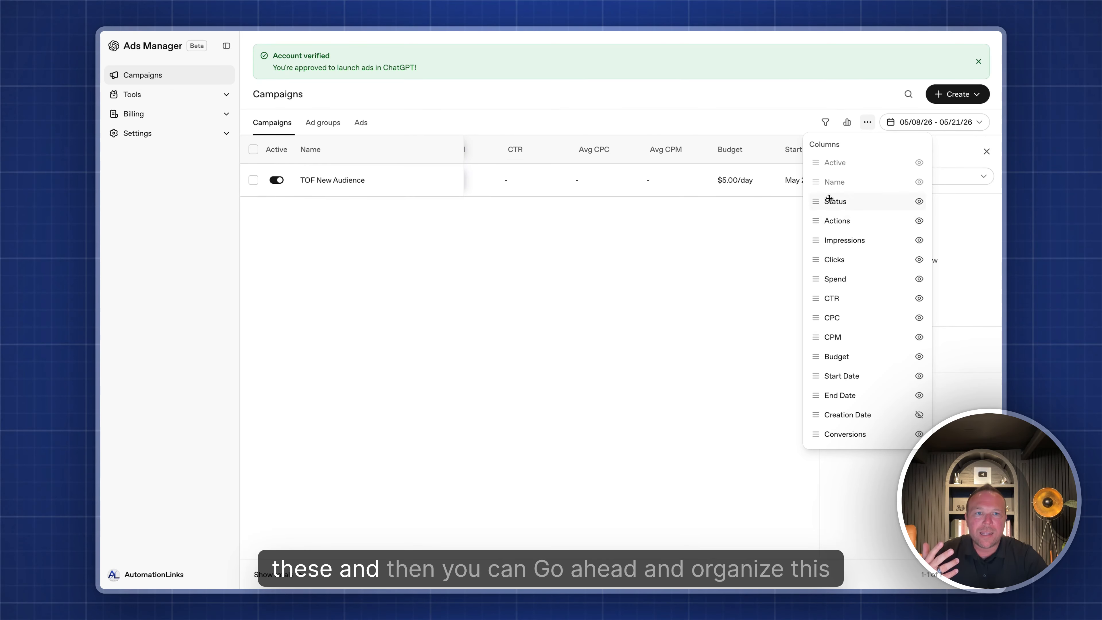
left_click_drag(816, 235, 816, 217)
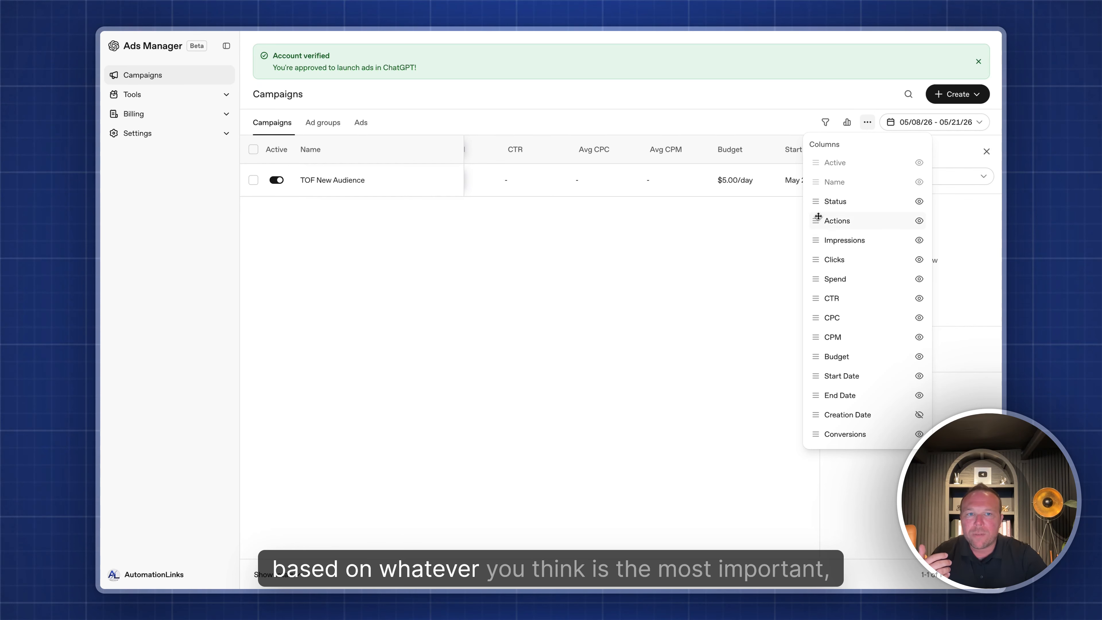
left_click(732, 153)
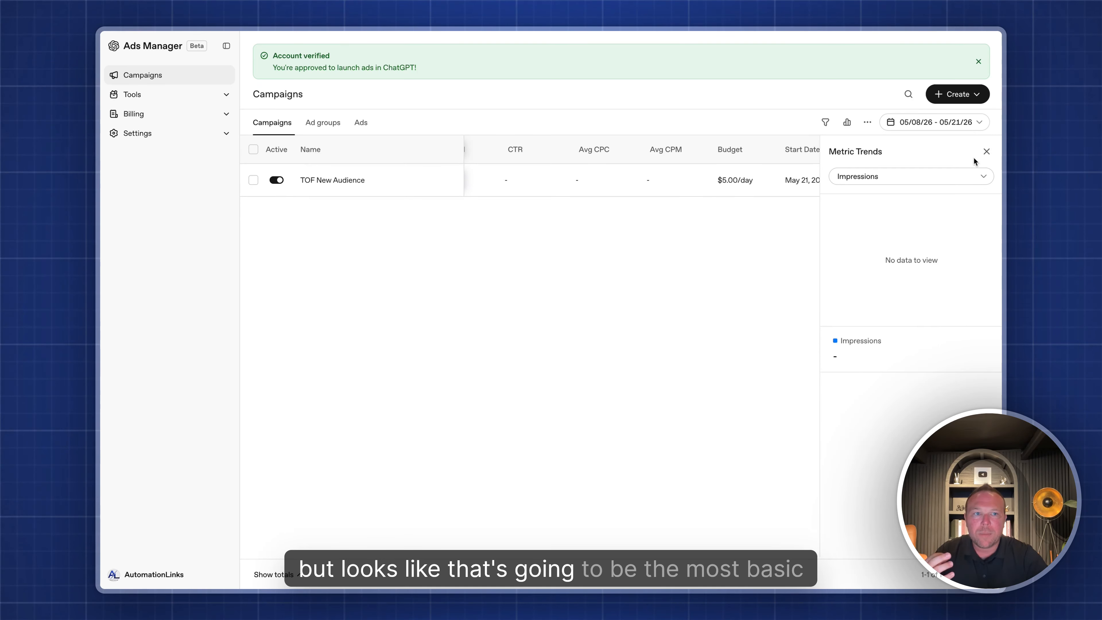
- Switch the Metric Trends chart to Clicks, then to Cost
left_click(986, 151)
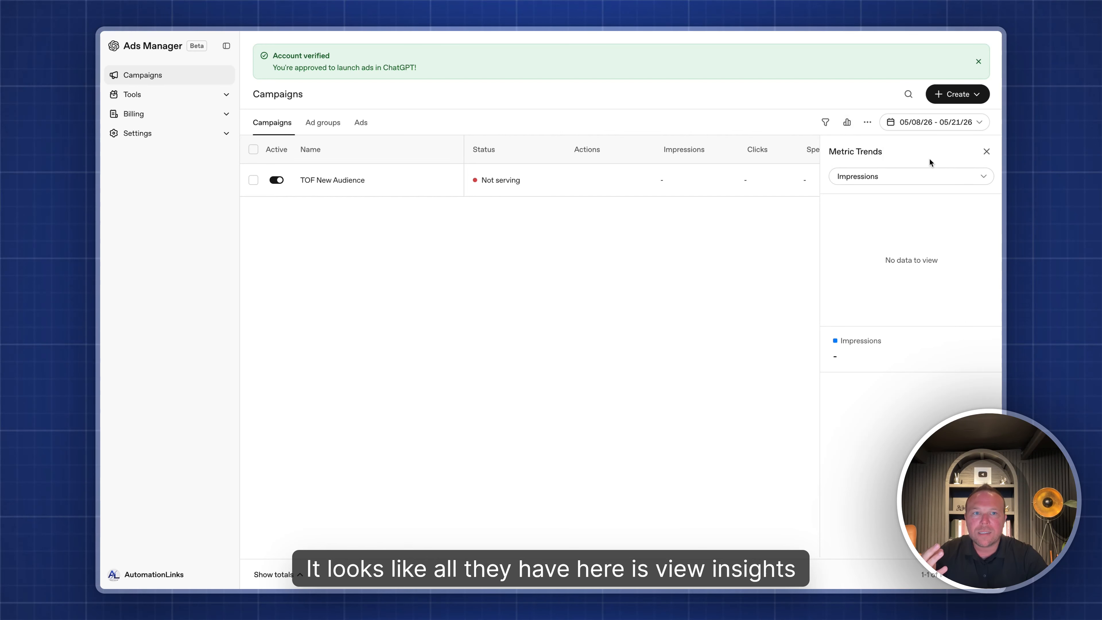
left_click(878, 178)
left_click(876, 216)
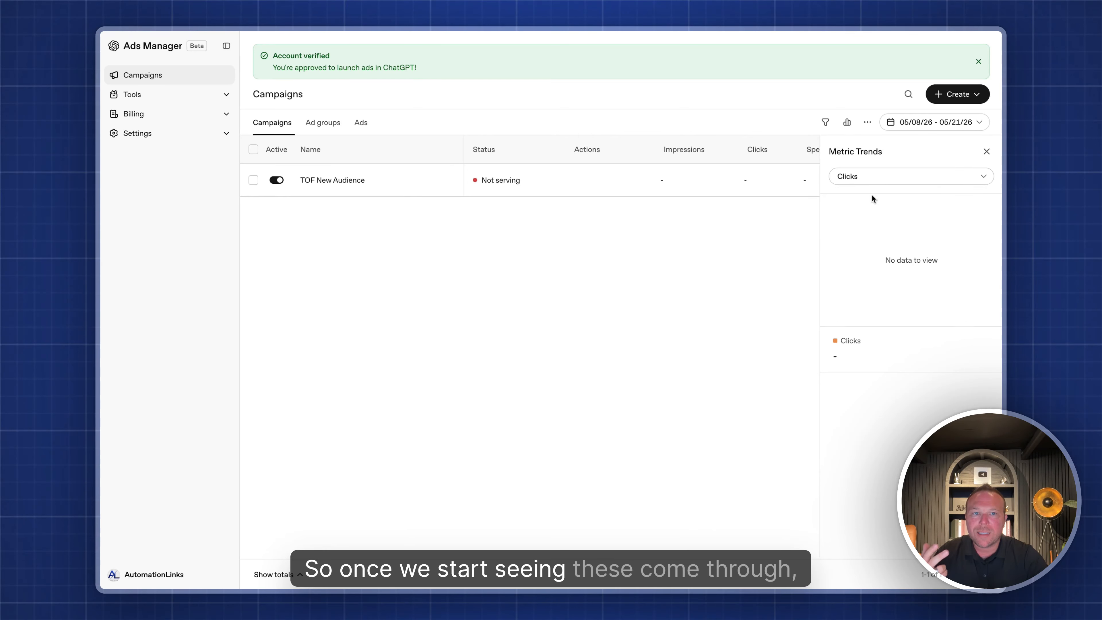
left_click(872, 178)
left_click(856, 233)
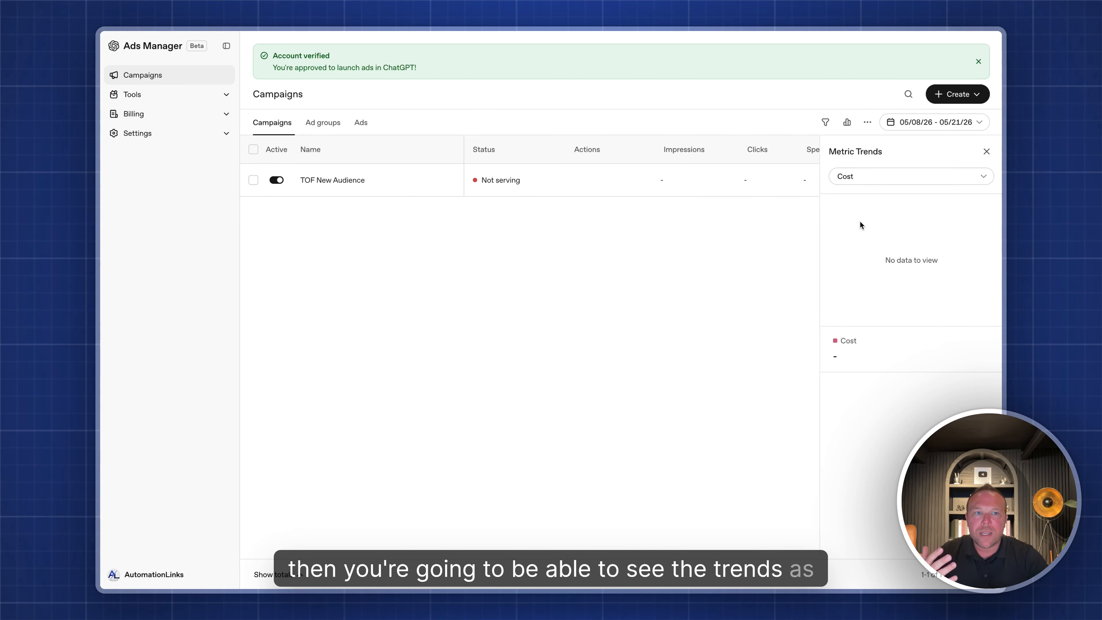
- Close Metric Trends and bring up the Create menu for a new campaign, ad group or ad
left_click(986, 152)
mouse_move(558, 182)
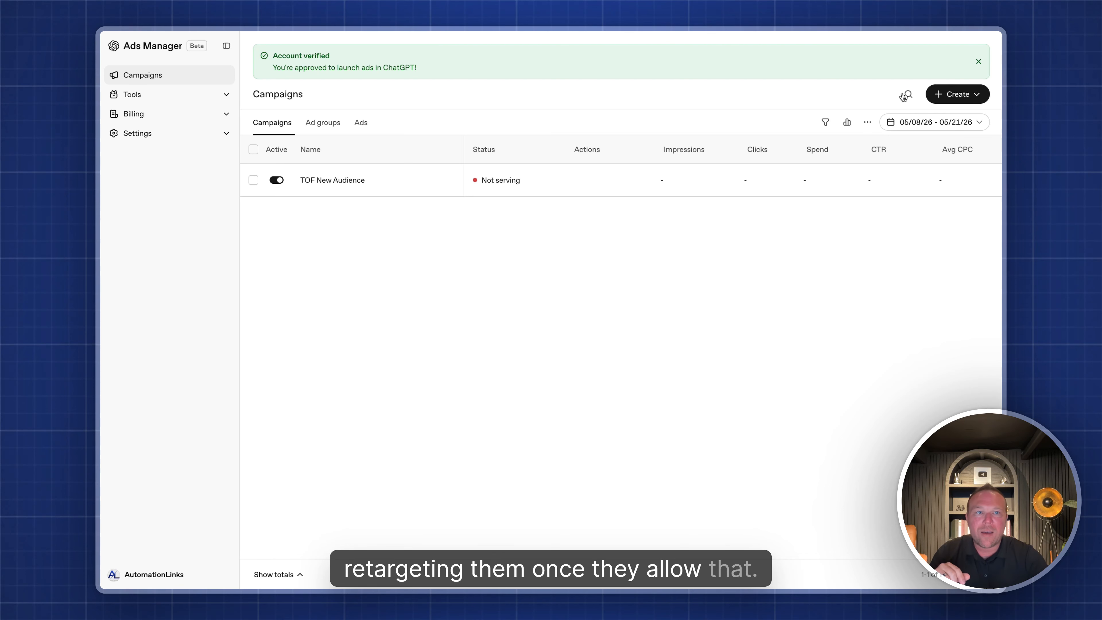
left_click(955, 94)
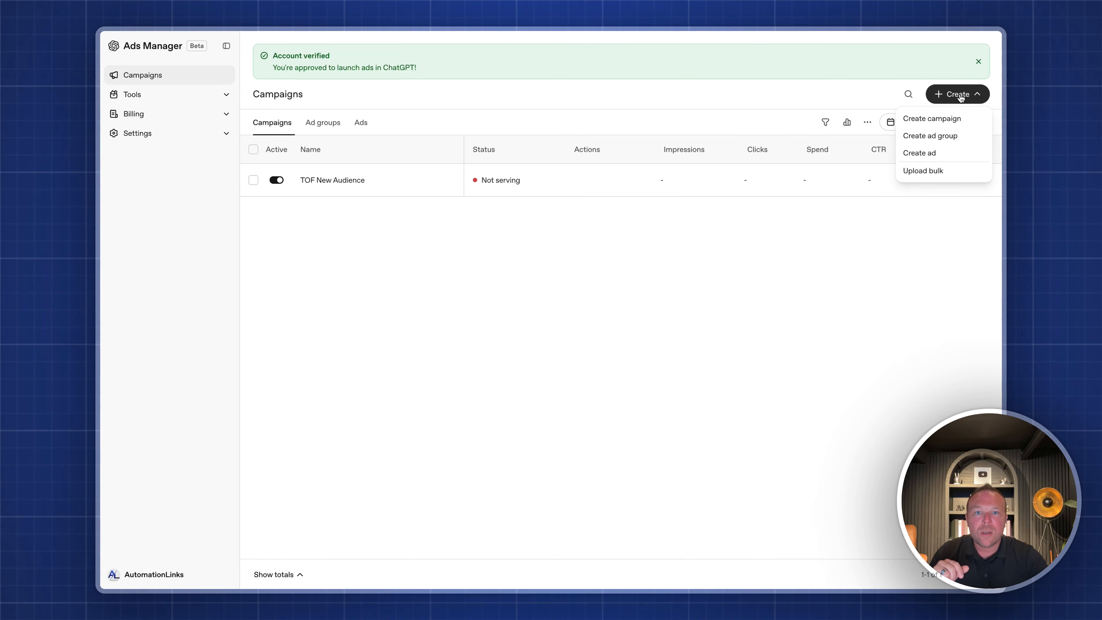